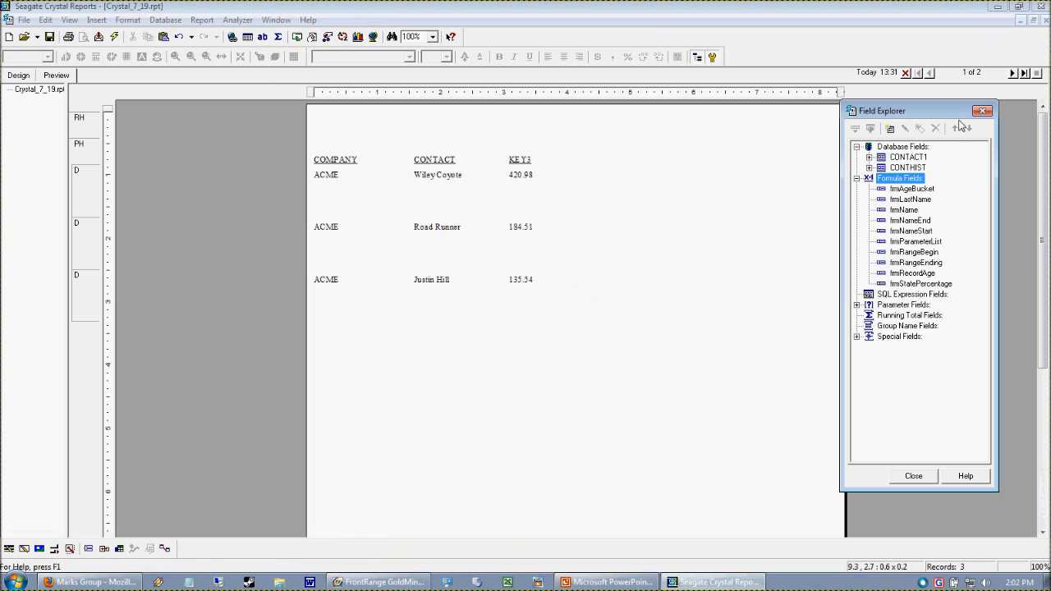
Close the Field Explorer and compare the report's design layout with its preview.
left_click(982, 110)
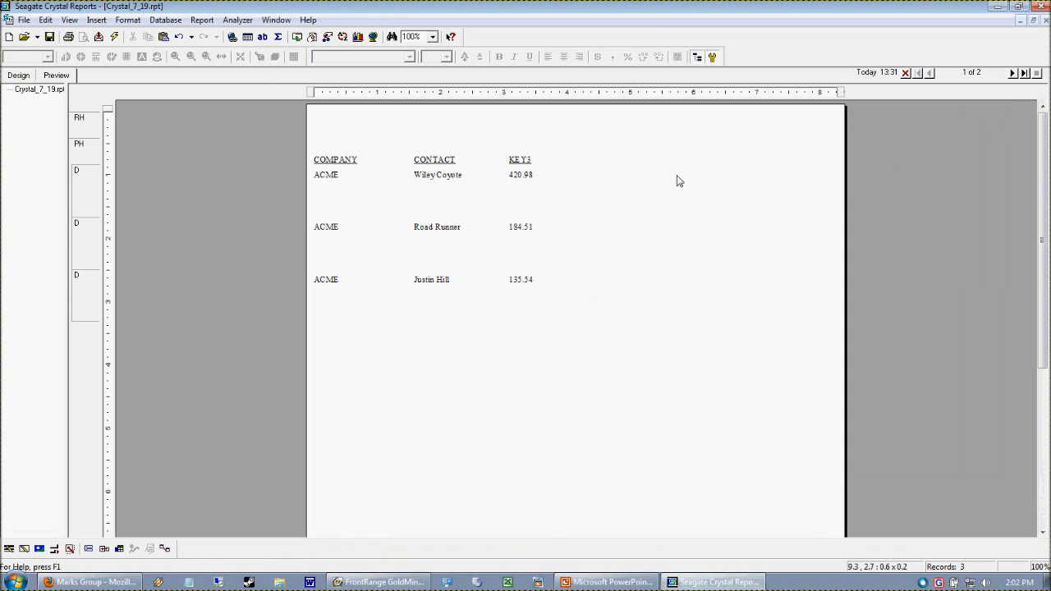
left_click(30, 78)
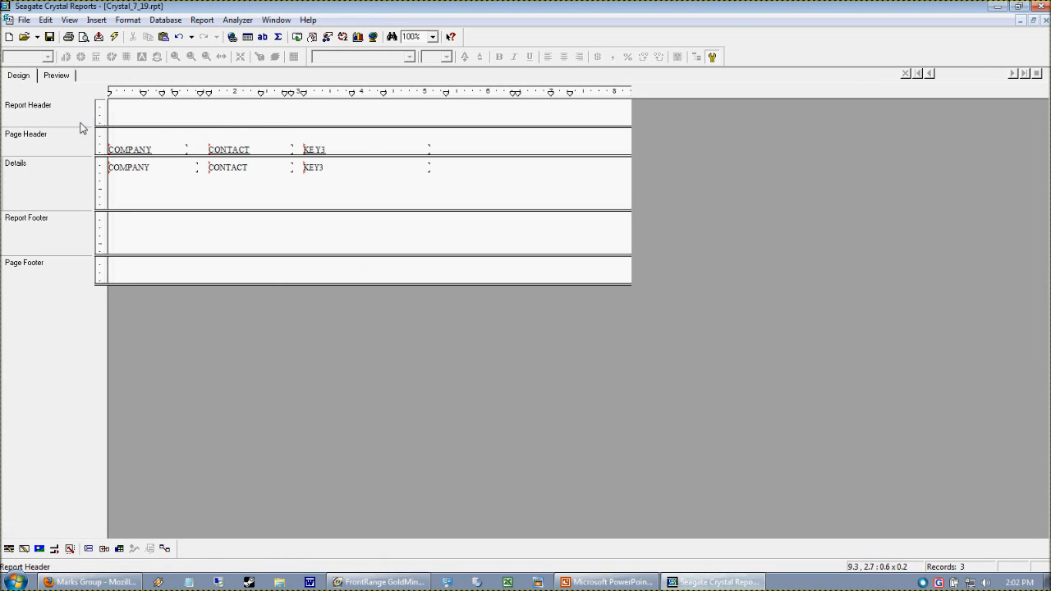
left_click(57, 78)
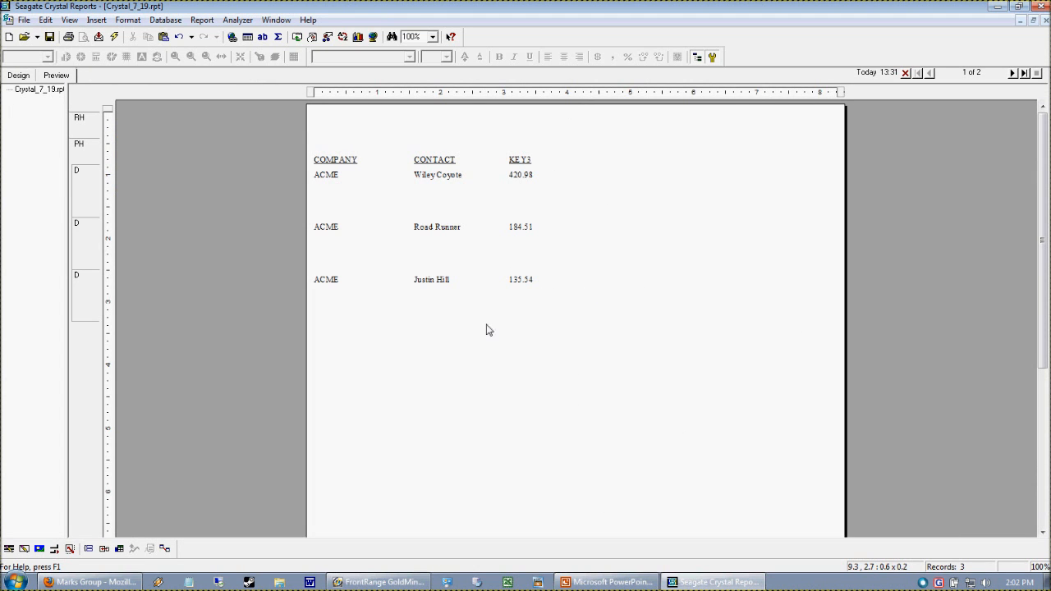
left_click(28, 76)
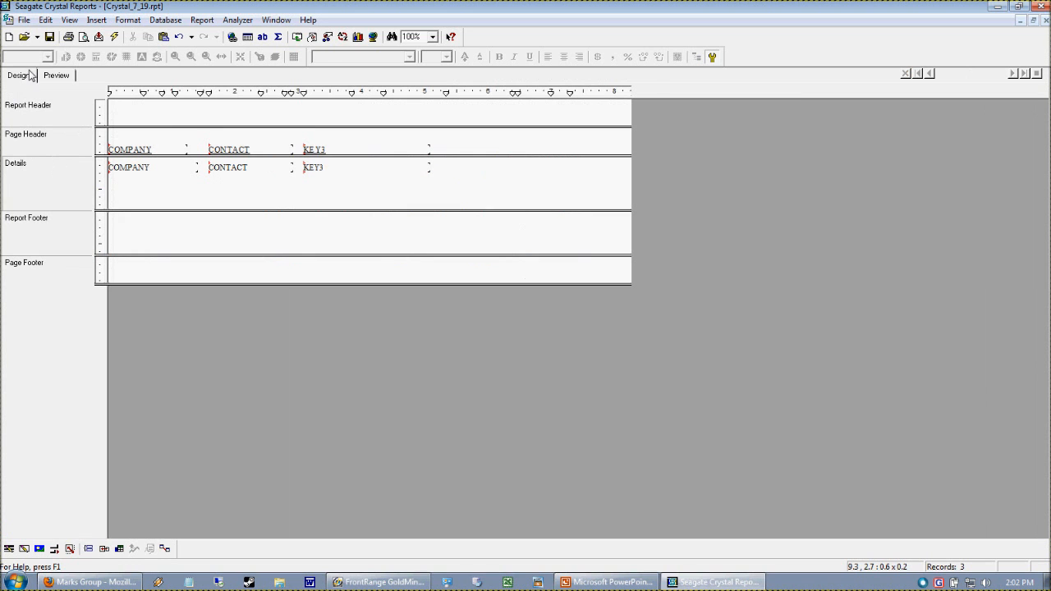
Set the report's printer setup to landscape orientation, keeping Letter as the paper size.
left_click(23, 20)
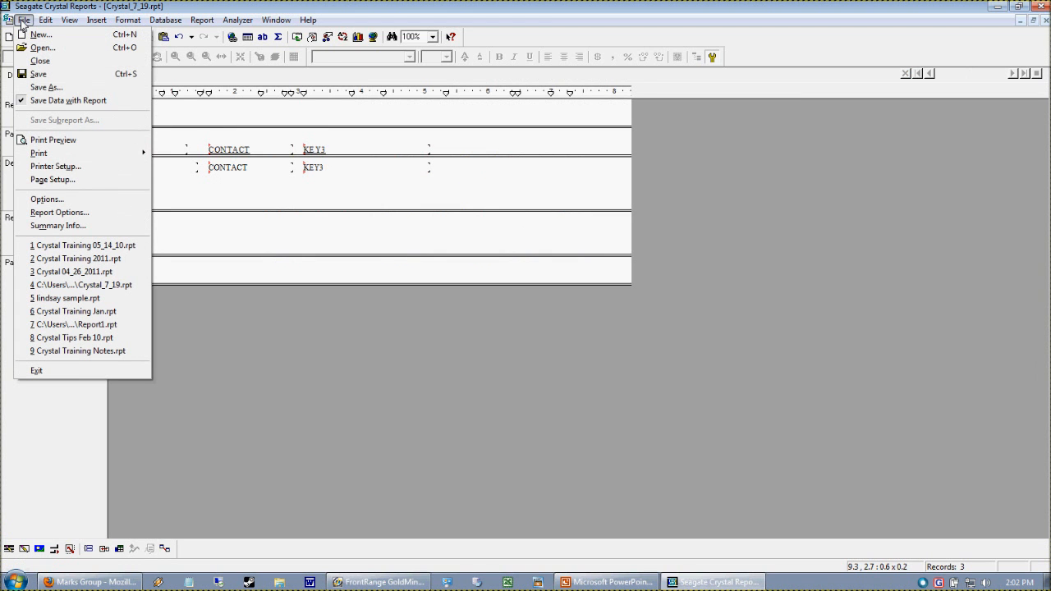
left_click(85, 167)
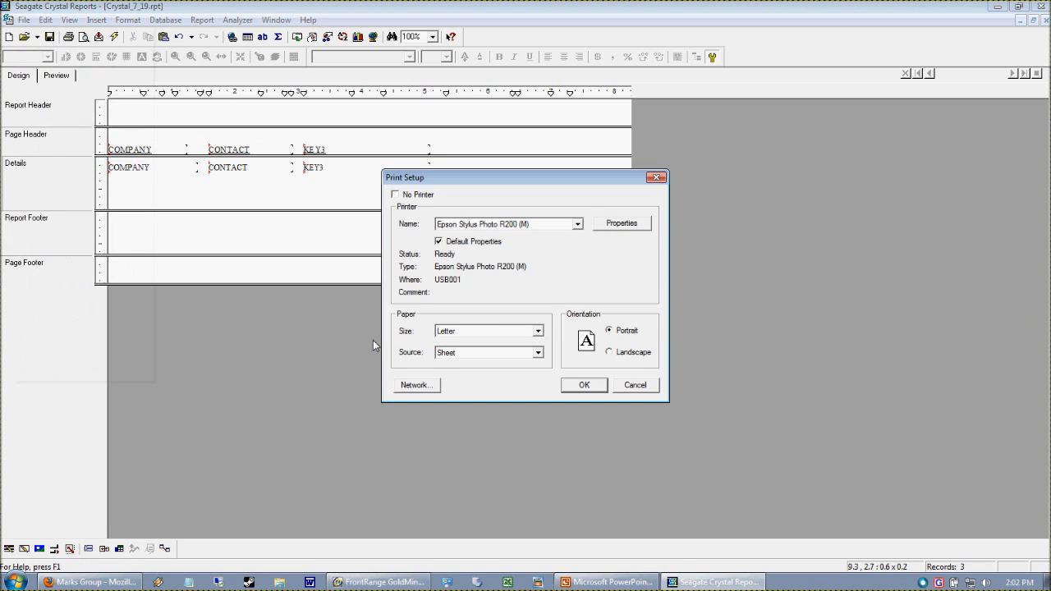
left_click_drag(526, 180, 520, 147)
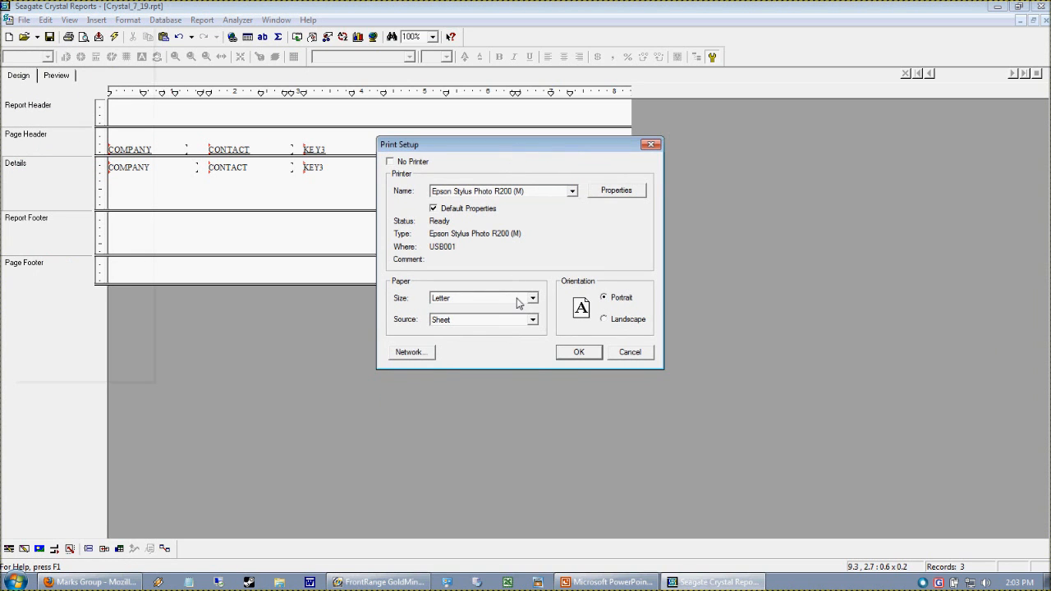
left_click(519, 300)
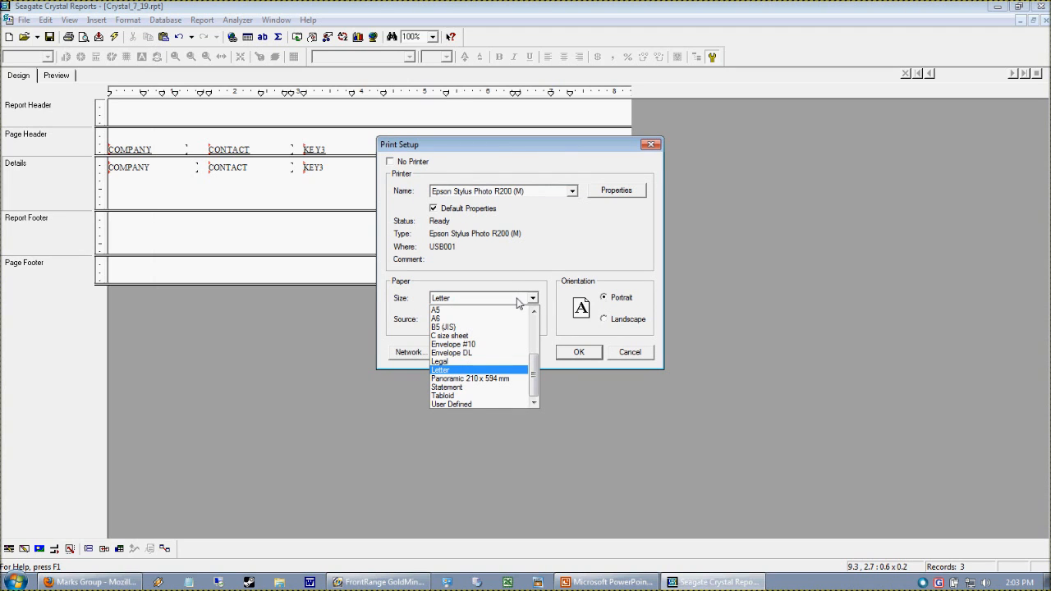
left_click(519, 269)
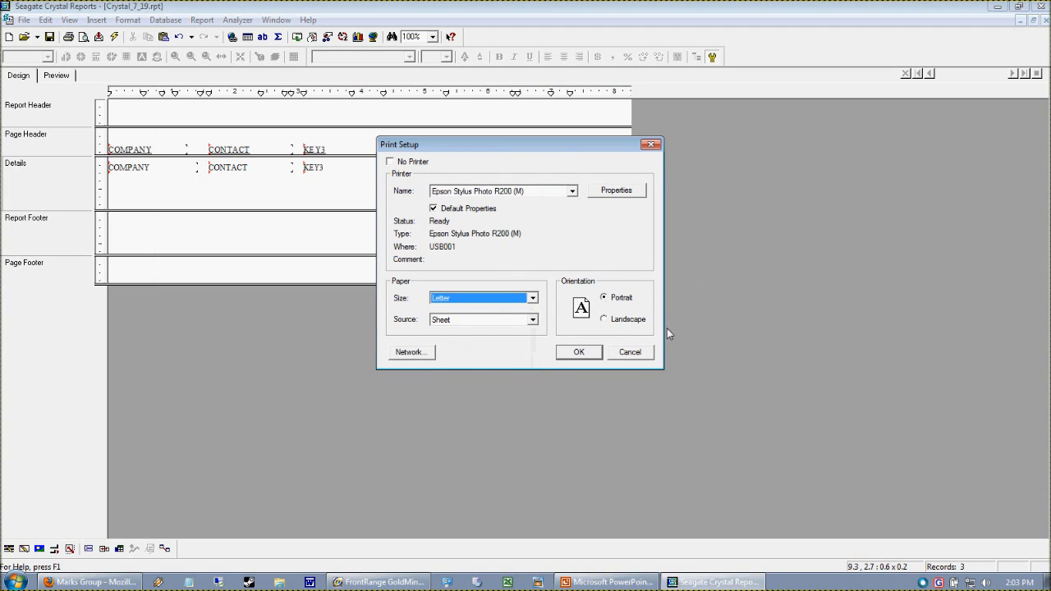
left_click(622, 322)
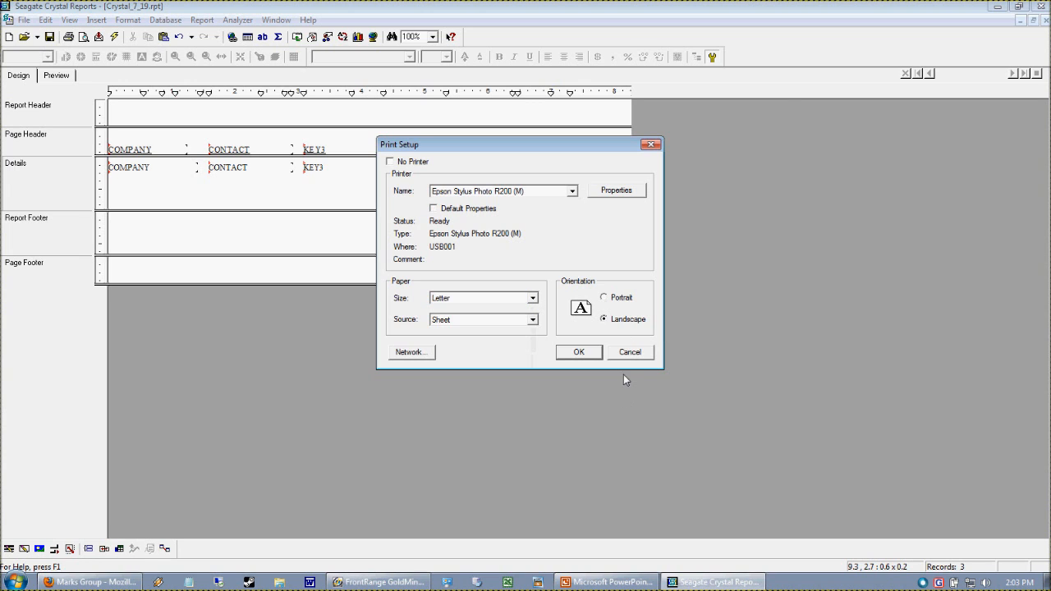
left_click(578, 352)
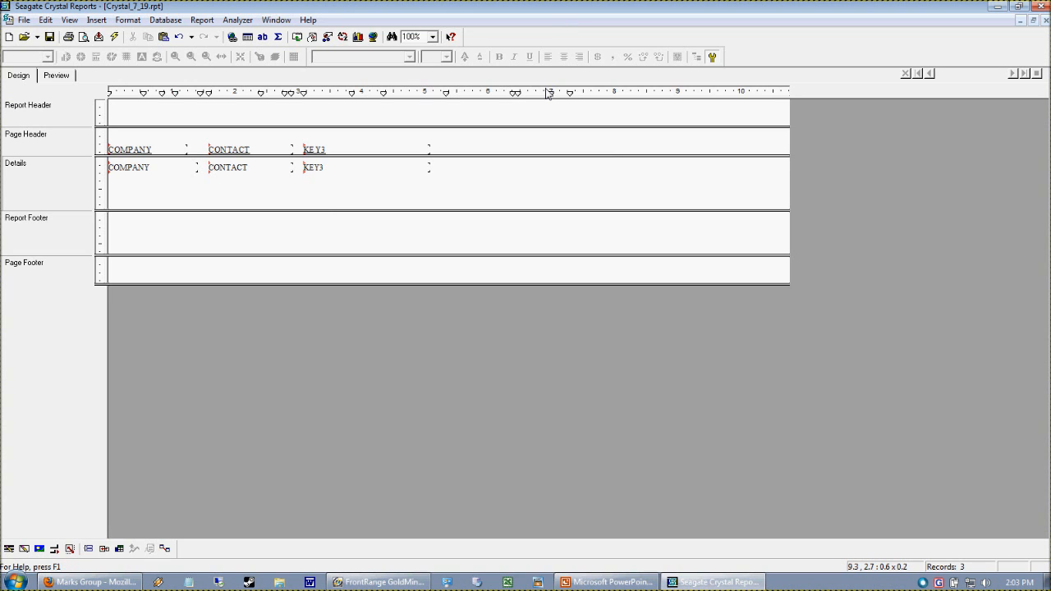
Change the paper size in the report's printer setup to Legal.
left_click(28, 22)
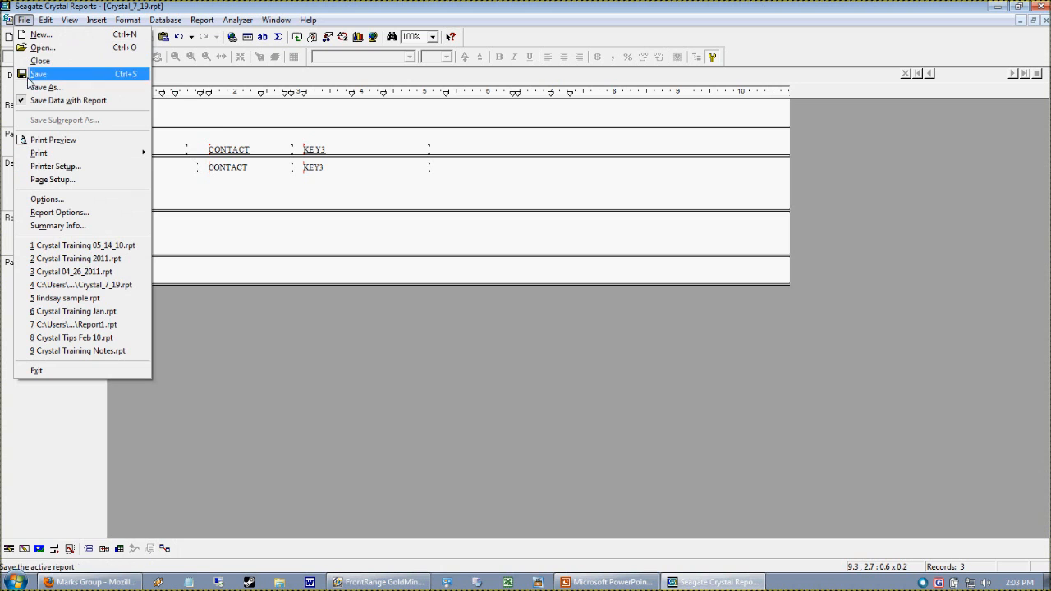
left_click(55, 166)
left_click(487, 332)
right_click(539, 426)
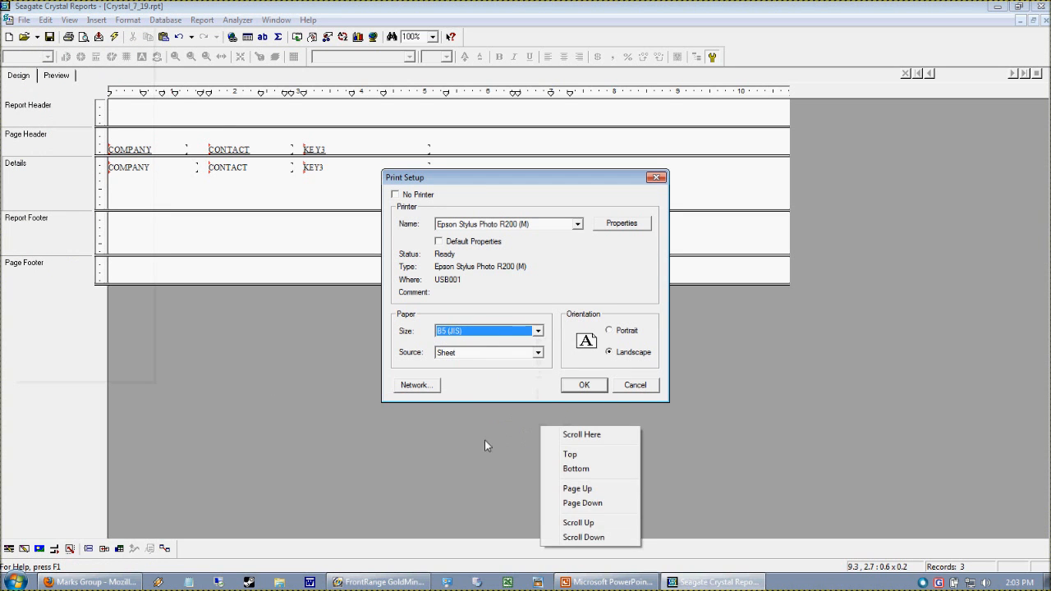
key("Escape")
scroll(536, 422, "up", 3)
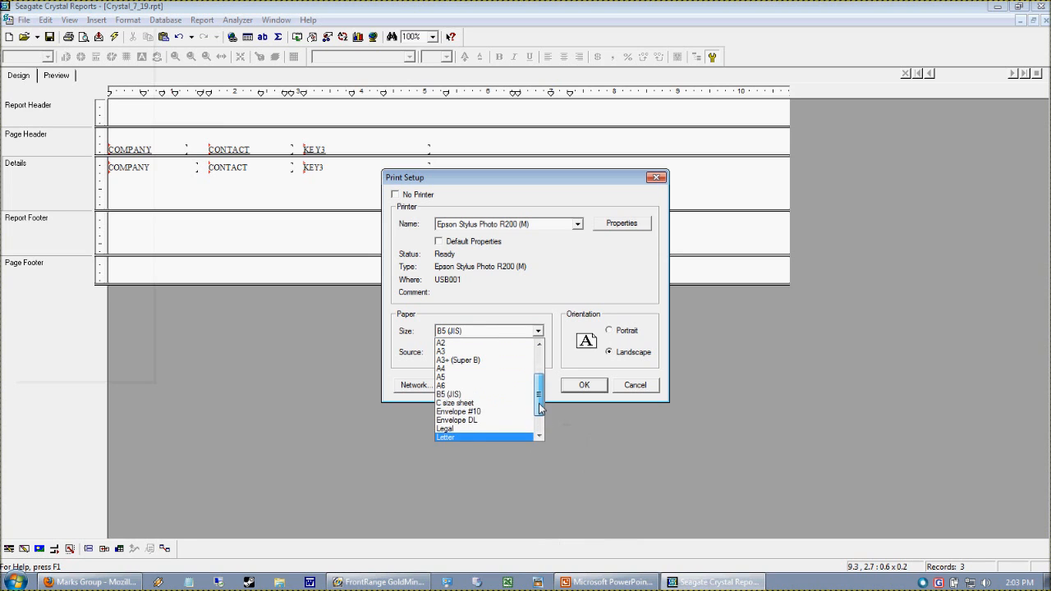
scroll(514, 398, "down", 3)
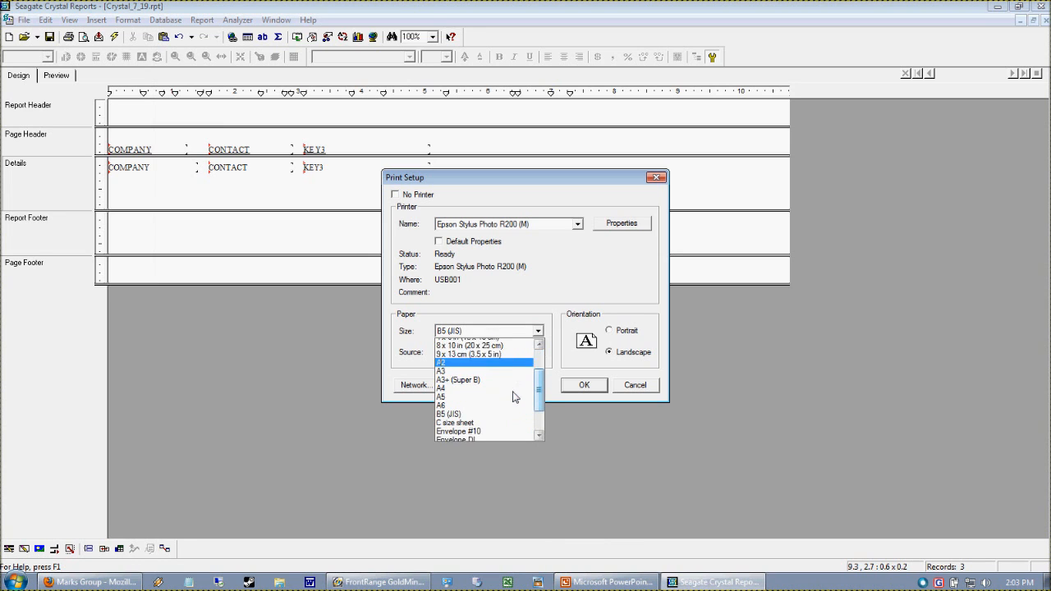
left_click(452, 436)
left_click(602, 384)
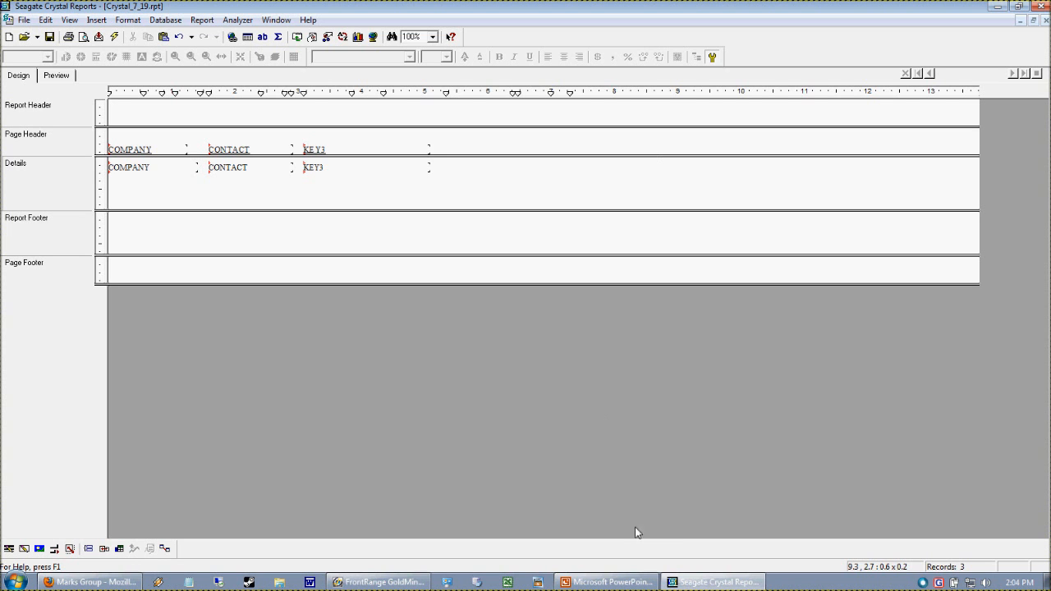
Compare the COMPANY, CONTACT and KEY3 detail fields in the report's design layout with their data in the preview.
left_click(607, 581)
key("alt+Tab")
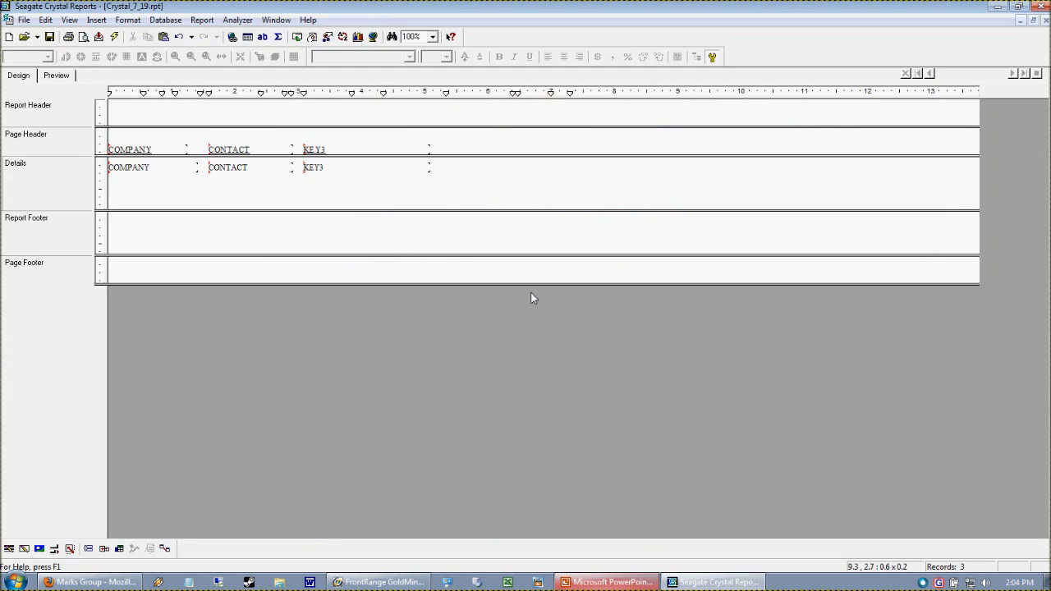
left_click(58, 75)
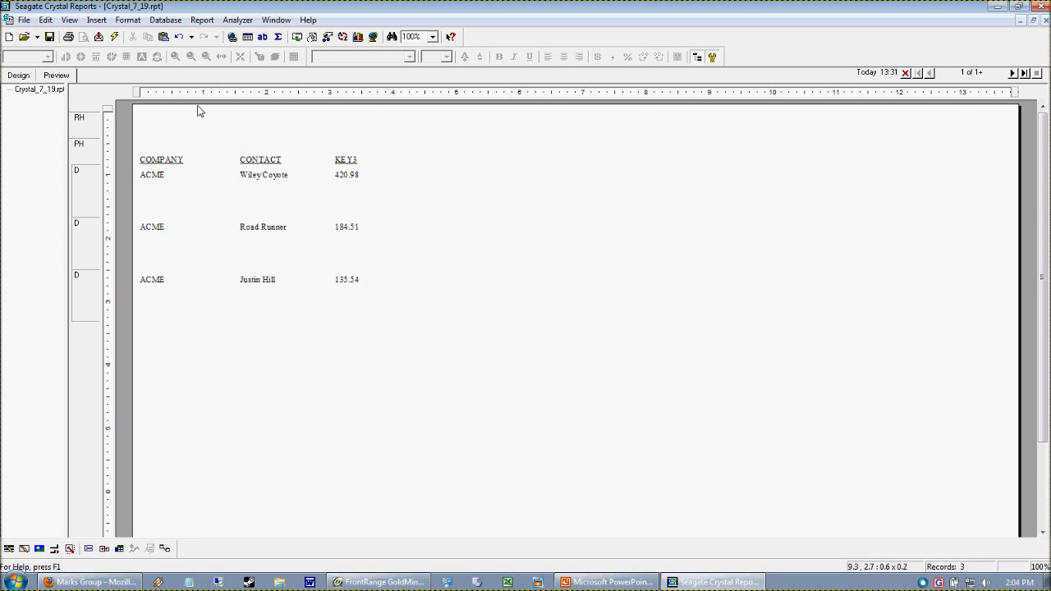
left_click(24, 76)
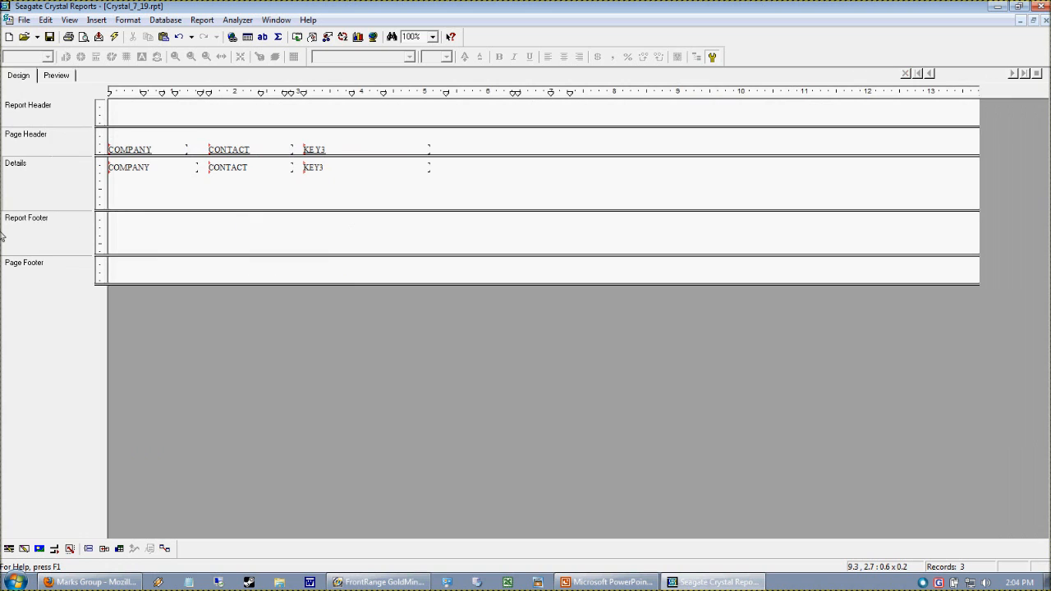
left_click(168, 171)
left_click(238, 174)
left_click(340, 172)
left_click(60, 75)
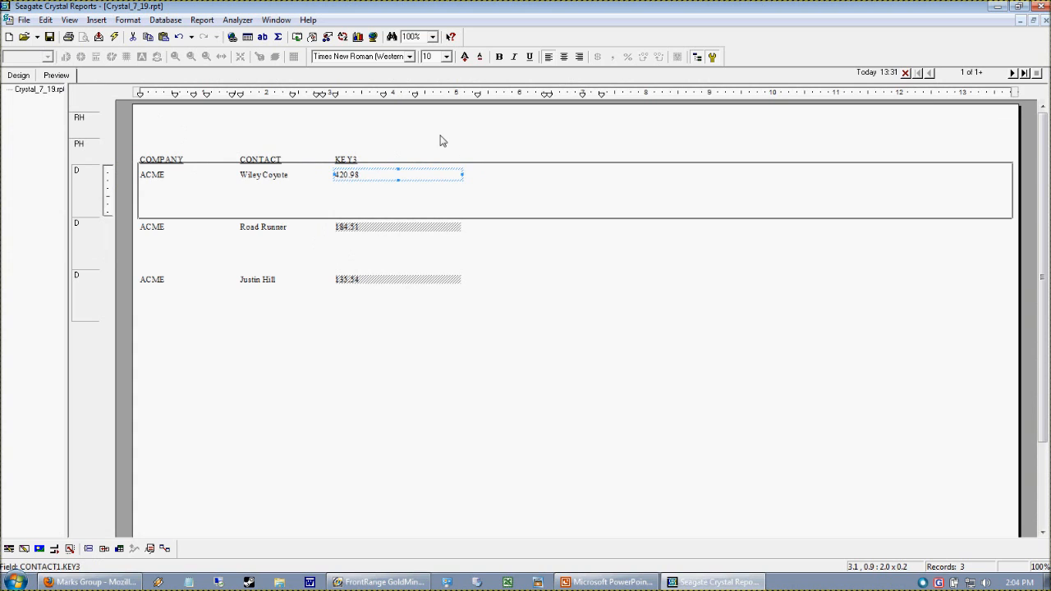
left_click(728, 298)
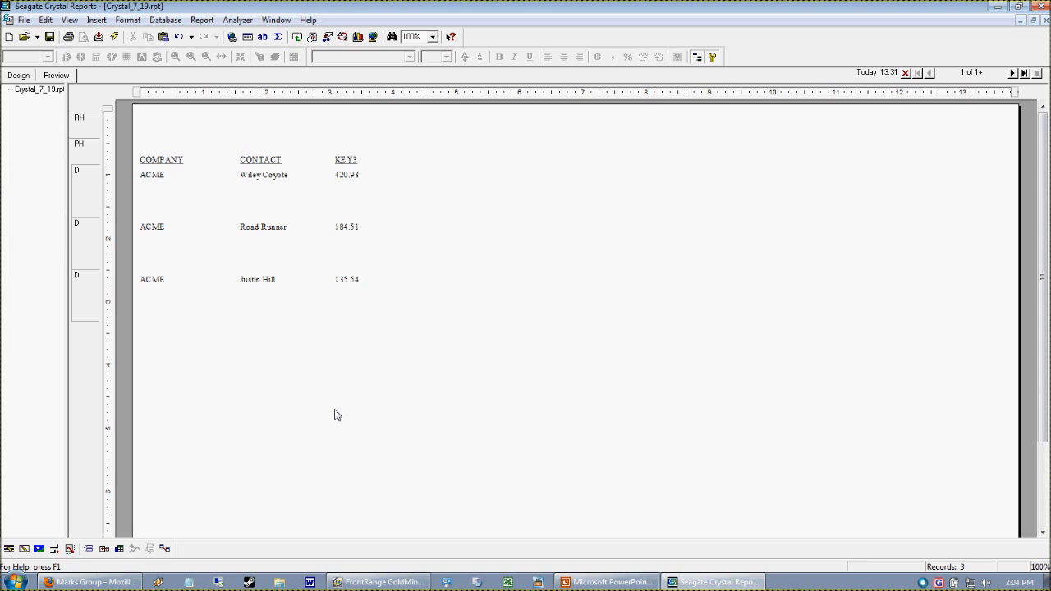
right_click(324, 457)
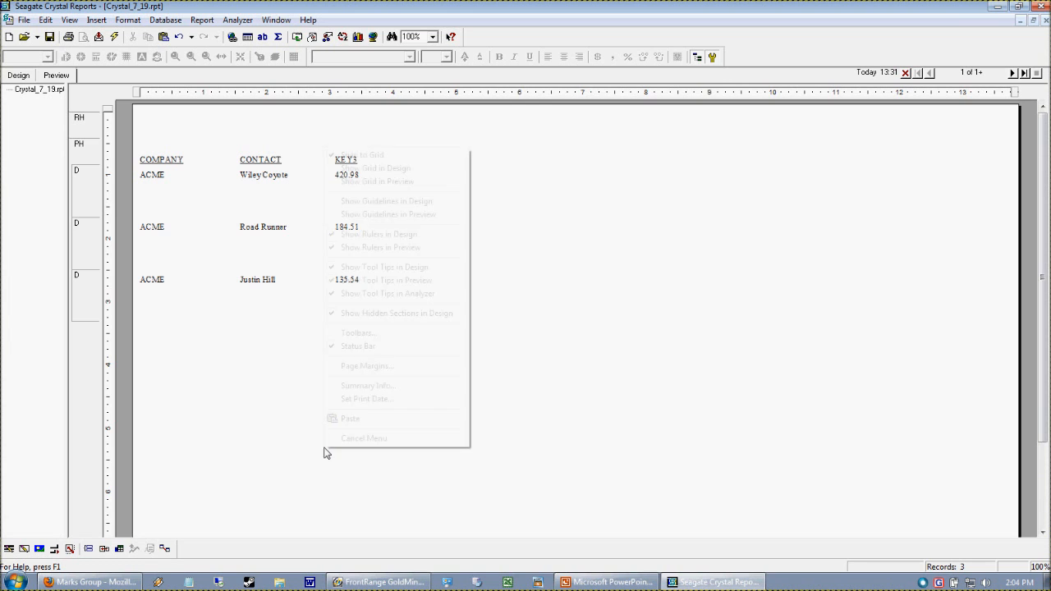
left_click(255, 348)
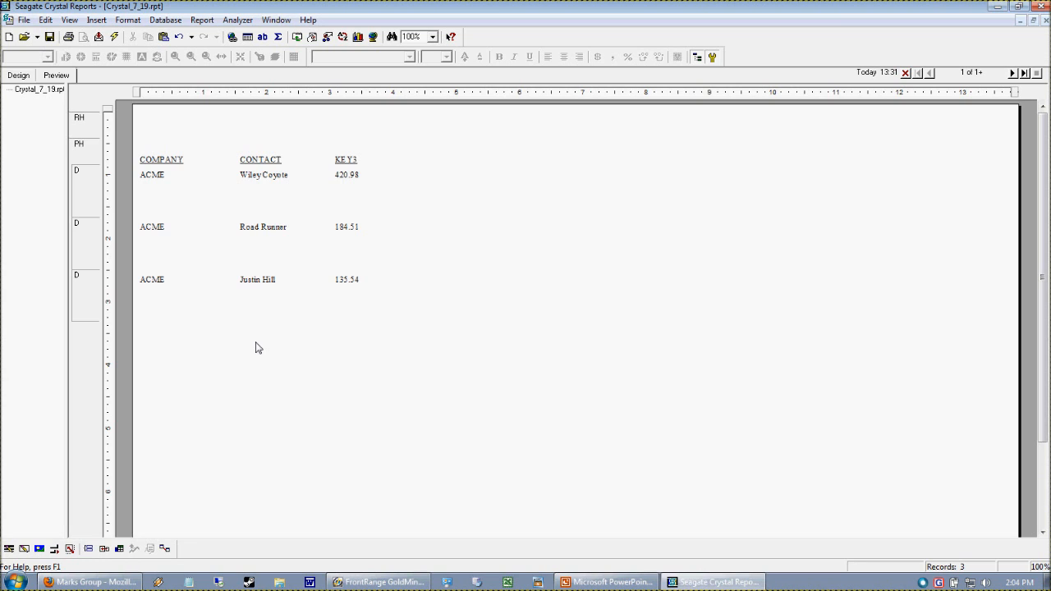
Format the KEY3 field in the Details section with single border lines on all four sides.
left_click(25, 75)
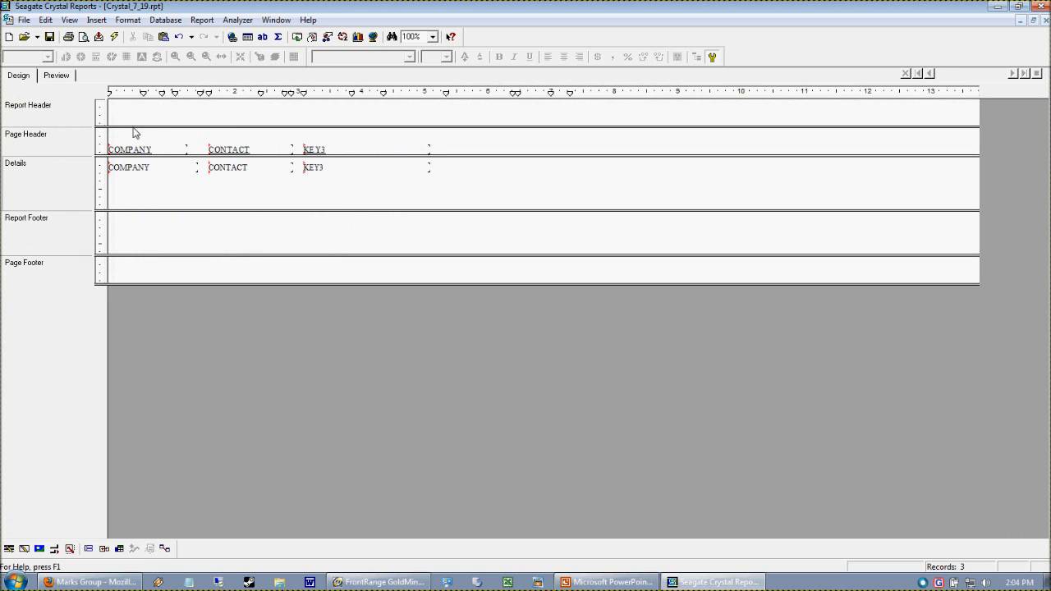
right_click(335, 169)
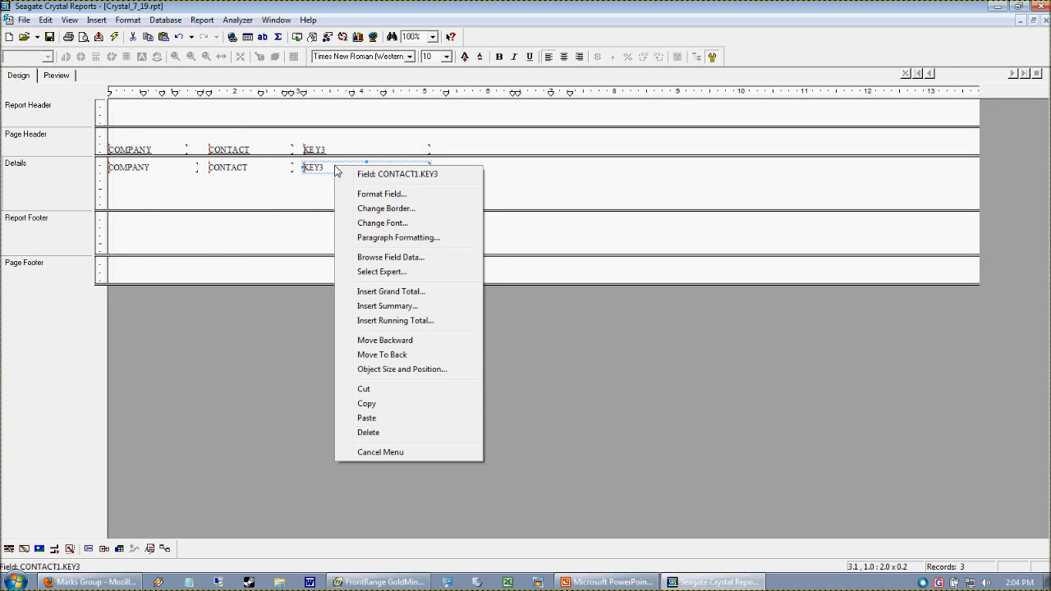
left_click(420, 197)
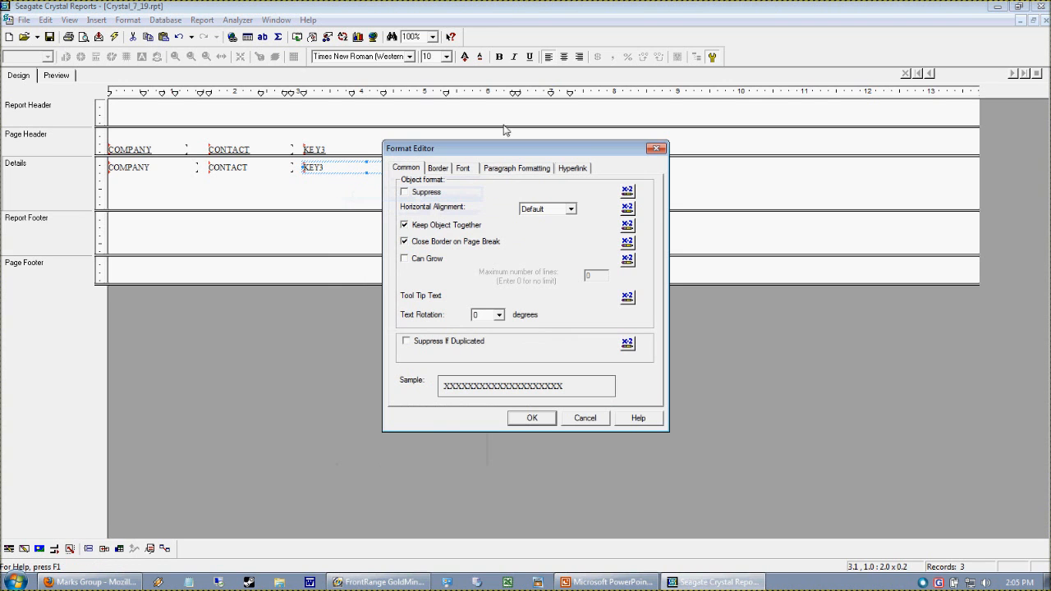
left_click_drag(488, 154, 495, 123)
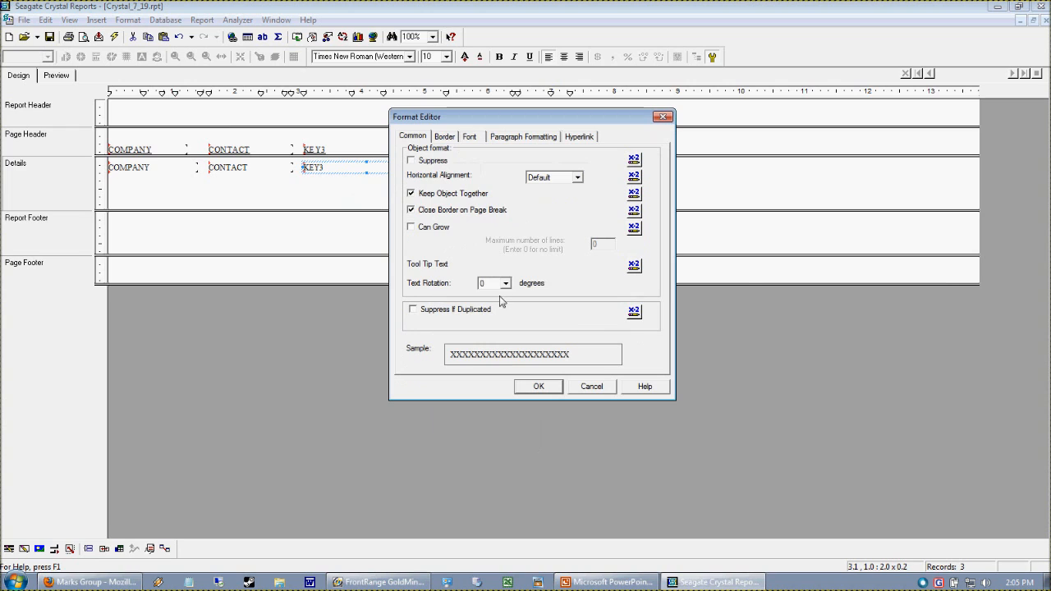
left_click(443, 137)
left_click(485, 160)
left_click(465, 180)
left_click(465, 178)
left_click(462, 198)
left_click(614, 161)
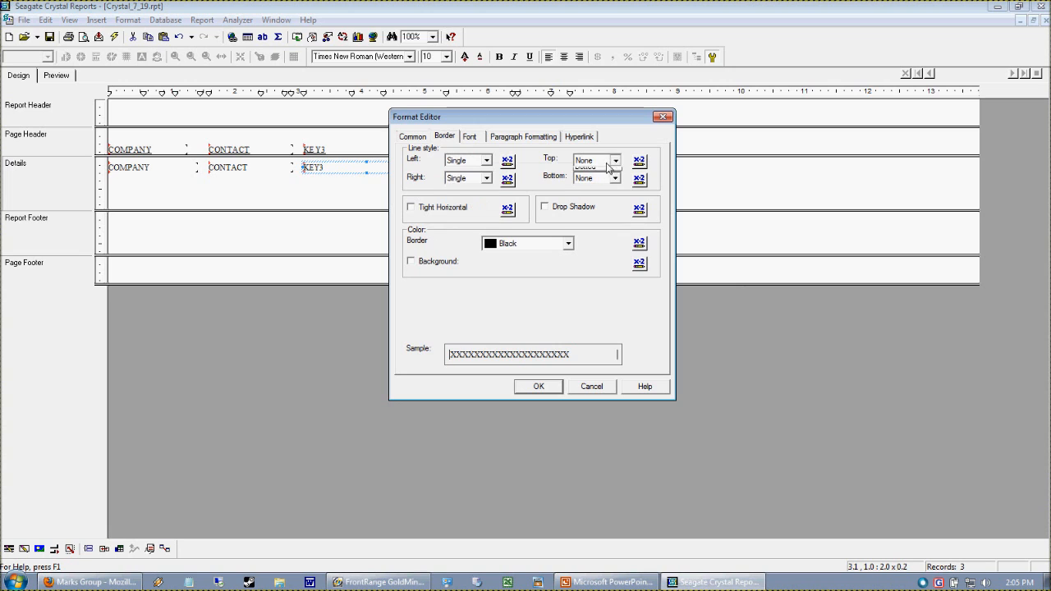
left_click(593, 182)
left_click(614, 178)
left_click(590, 198)
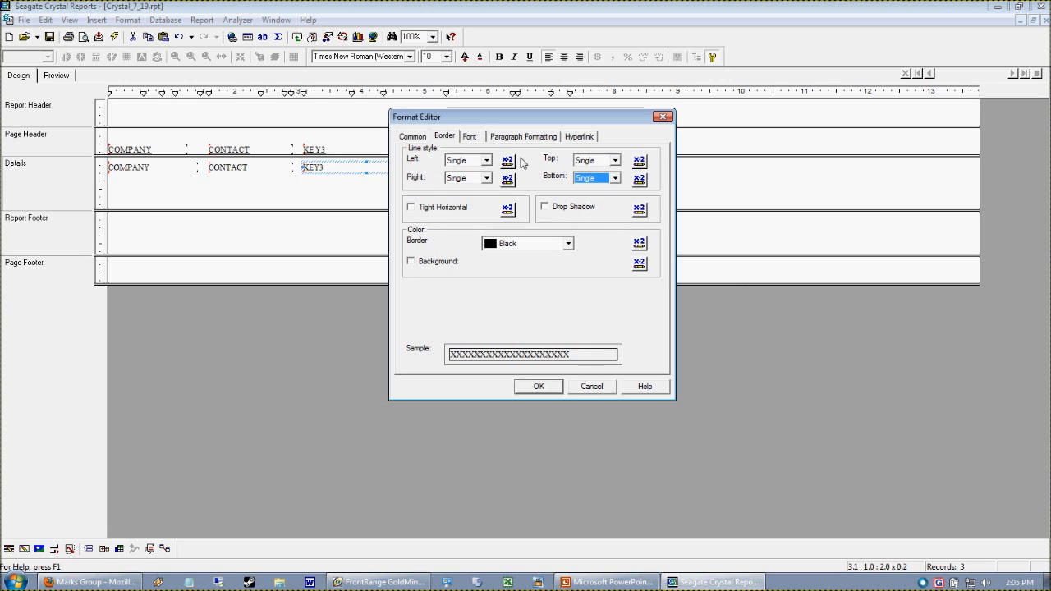
Set the KEY3 field's font to Traditional Arabic (Arabic).
left_click(469, 137)
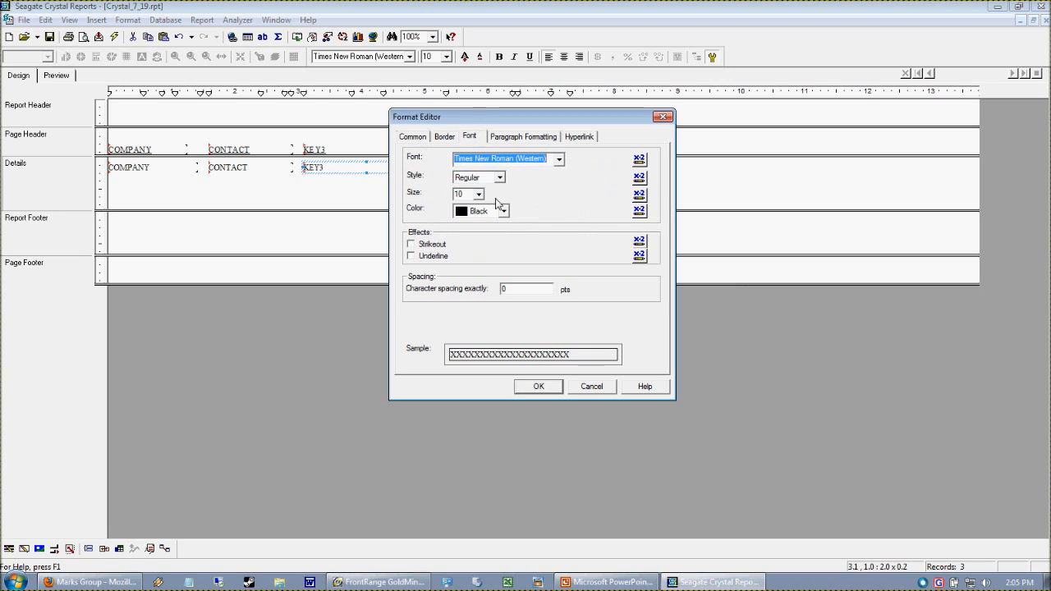
left_click(560, 159)
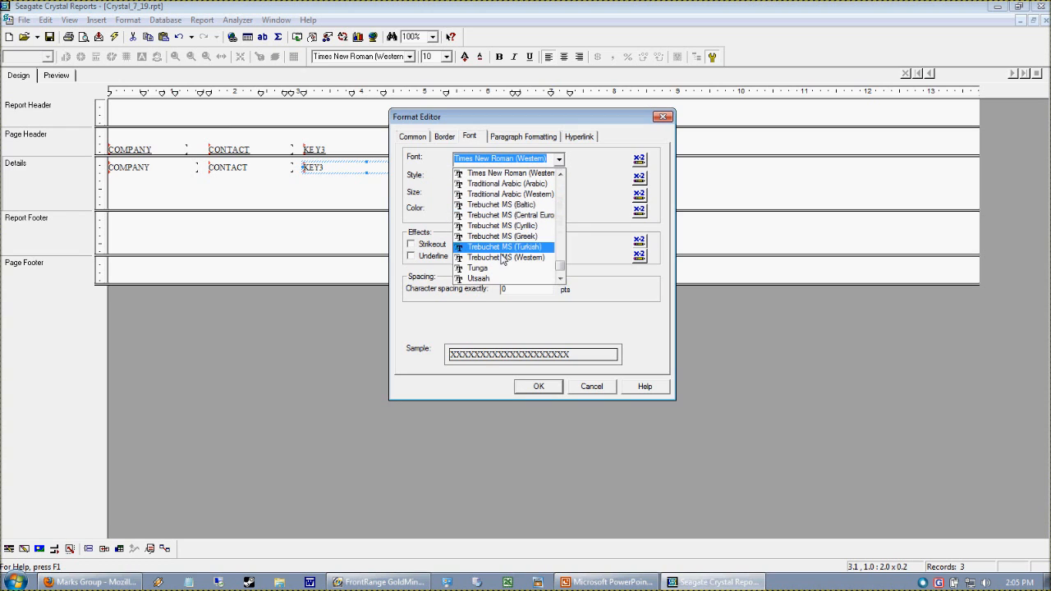
left_click(500, 184)
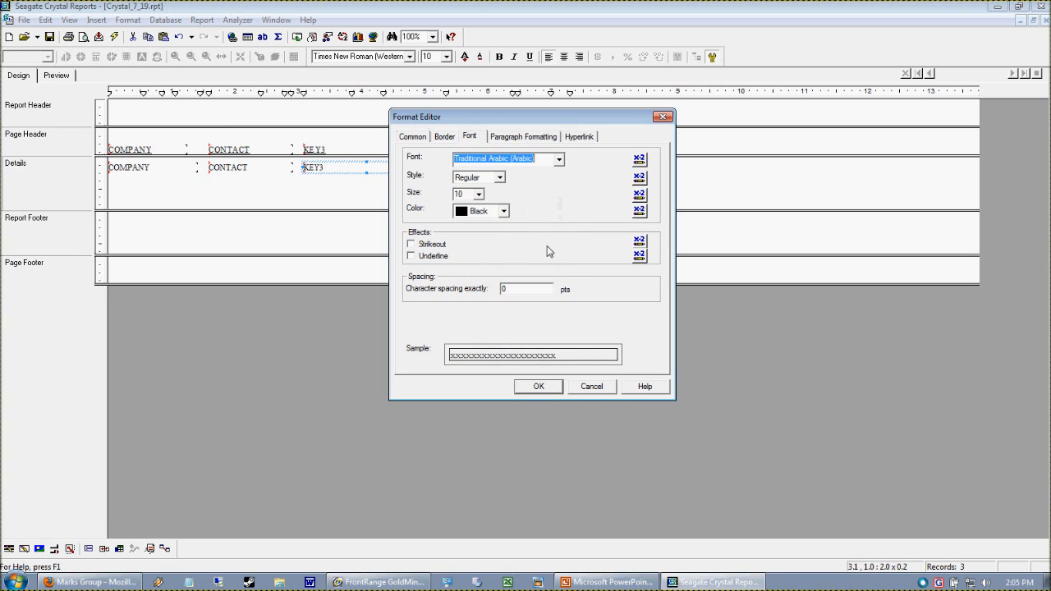
Review the KEY3 field's paragraph formatting, hyperlink and common formatting options.
left_click(546, 138)
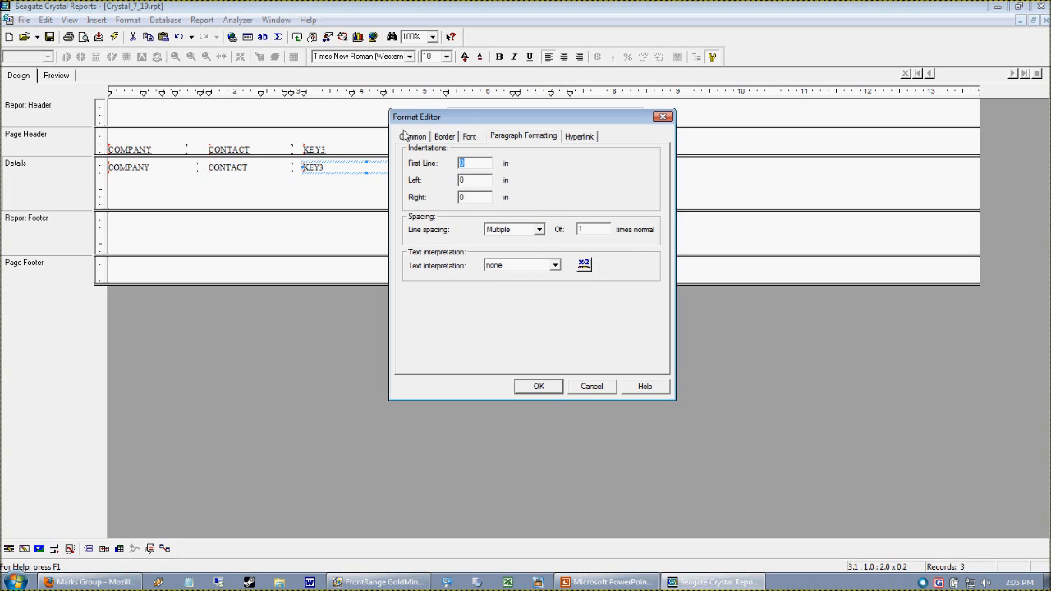
left_click(597, 140)
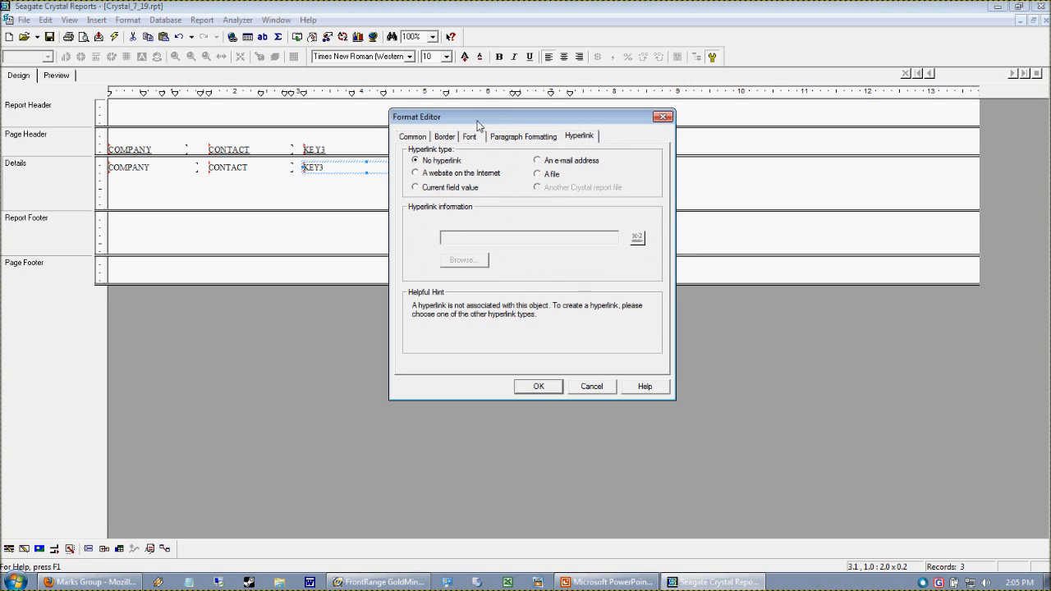
left_click(413, 137)
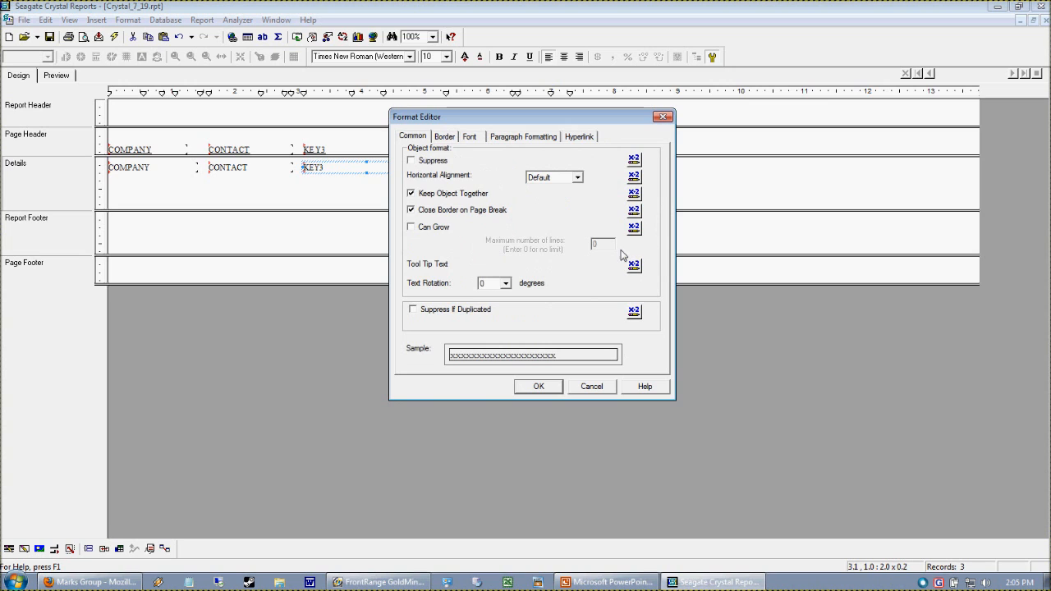
Apply the KEY3 field's formatting and inspect the field in the report preview.
left_click(529, 393)
left_click(55, 78)
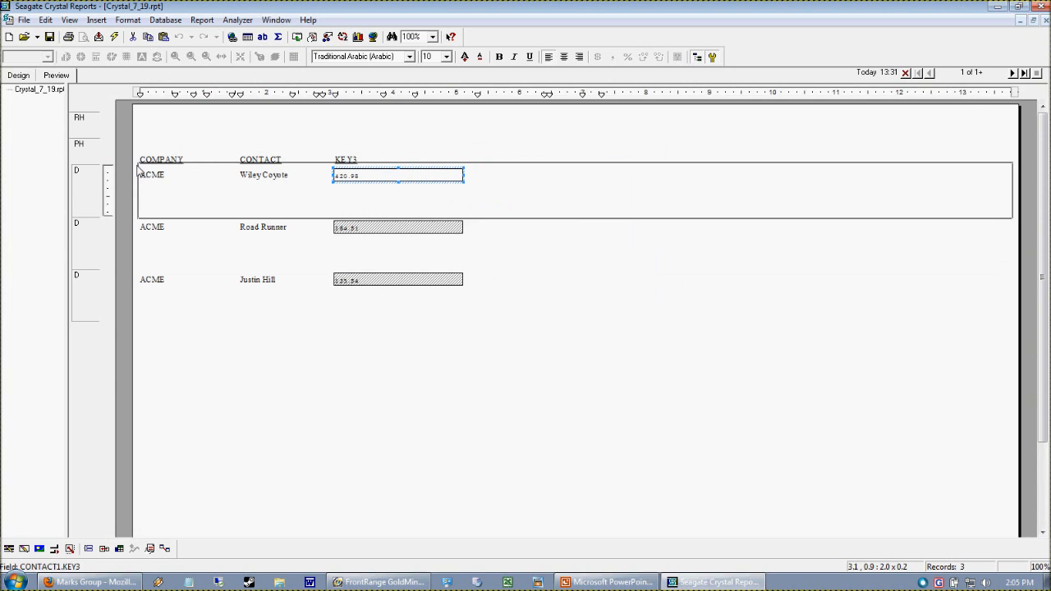
left_click(345, 179)
Switch to GoldMine and append "textfield" to the contact record's Product value.
left_click(382, 581)
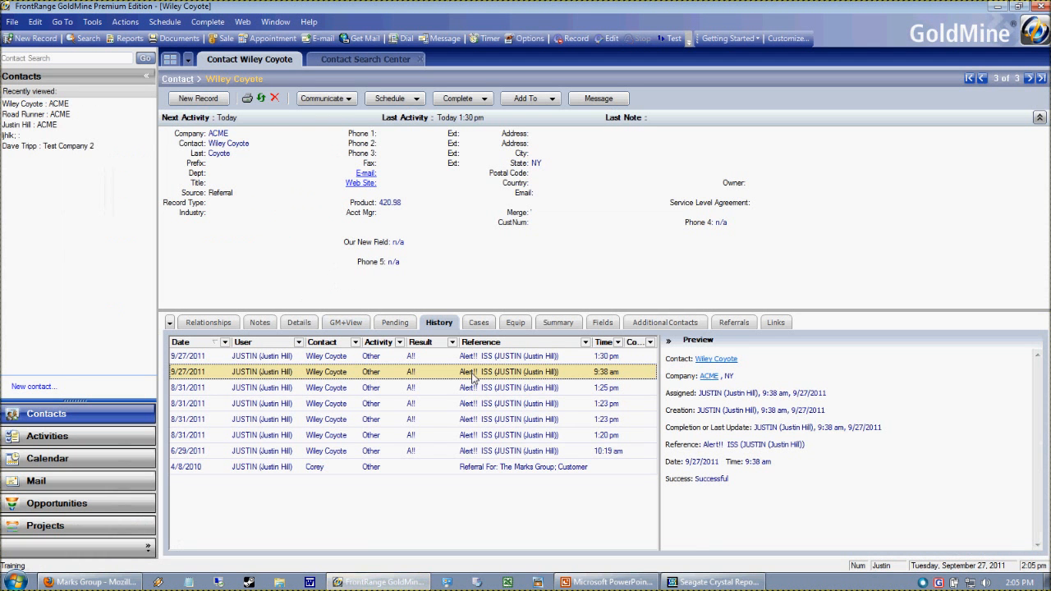
left_click(397, 207)
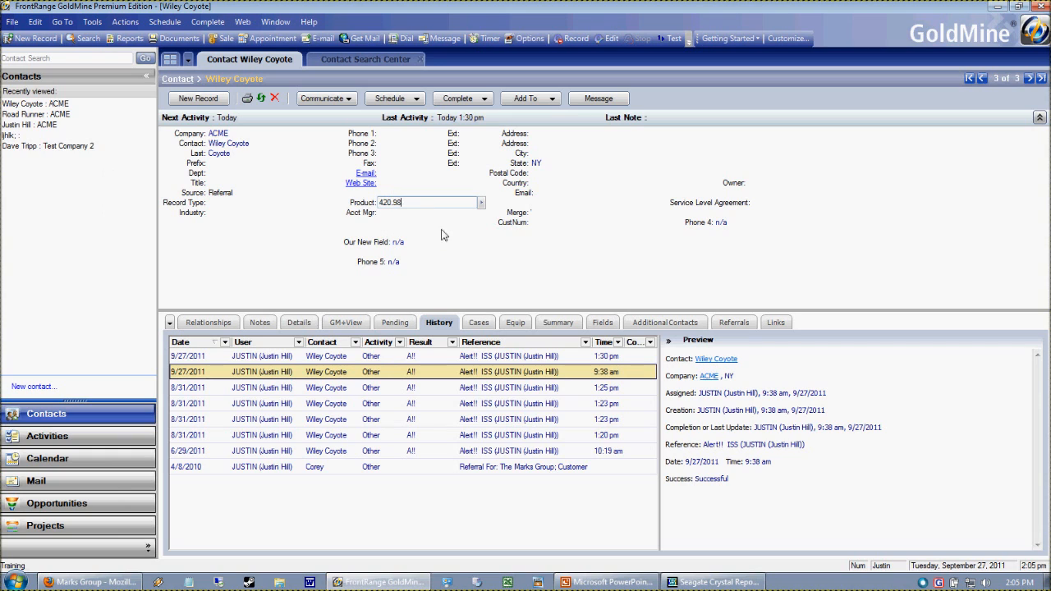
type("textfield")
key("Return")
Fill the contact's Acct Mgr field with the first entry of its lookup list.
left_click(411, 212)
left_click(481, 212)
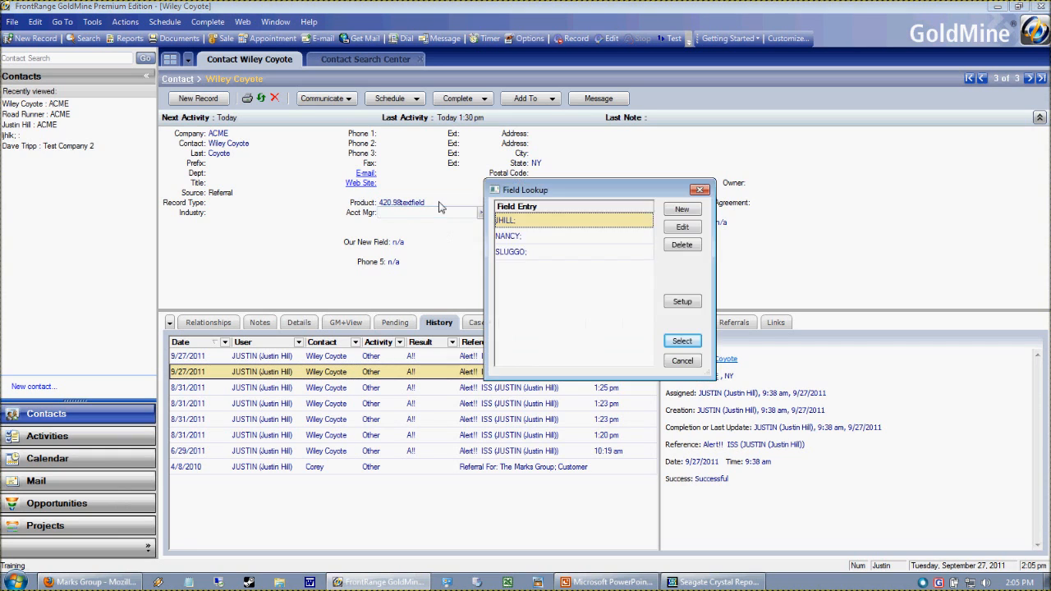
left_click(682, 341)
Remove the appended "textfield" from the contact's Product value.
left_click(448, 205)
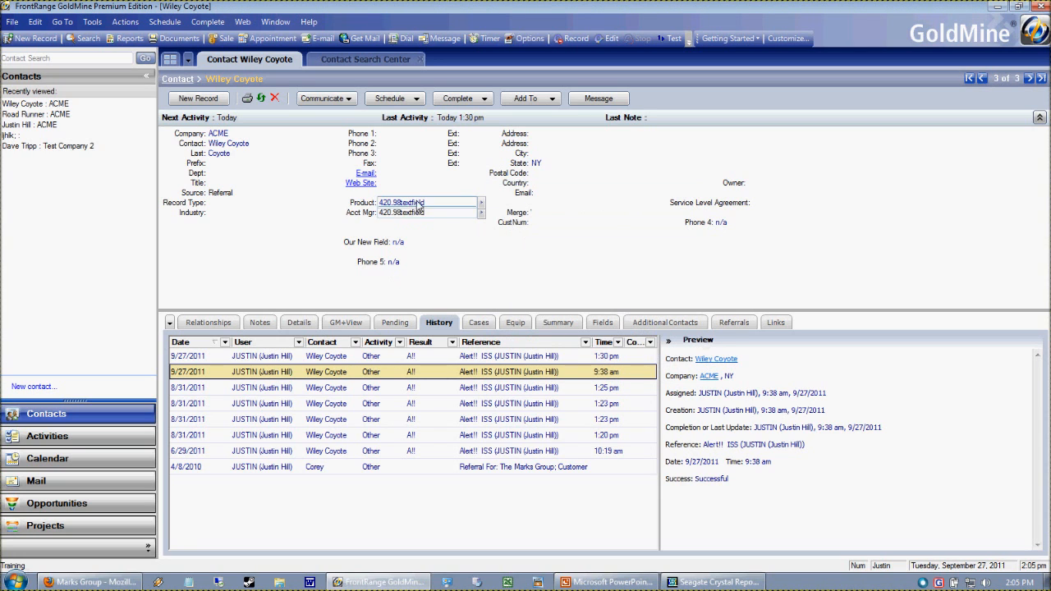
key("BackSpace")
key("BackSpace")
key("BackSpace")
key("BackSpace")
key("BackSpace")
key("BackSpace")
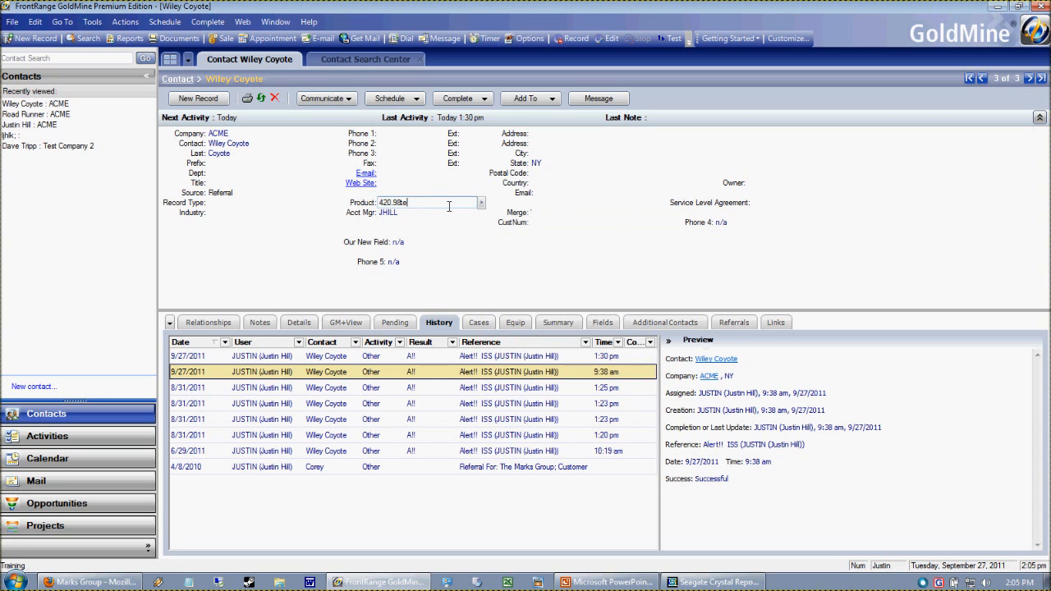
key("Return")
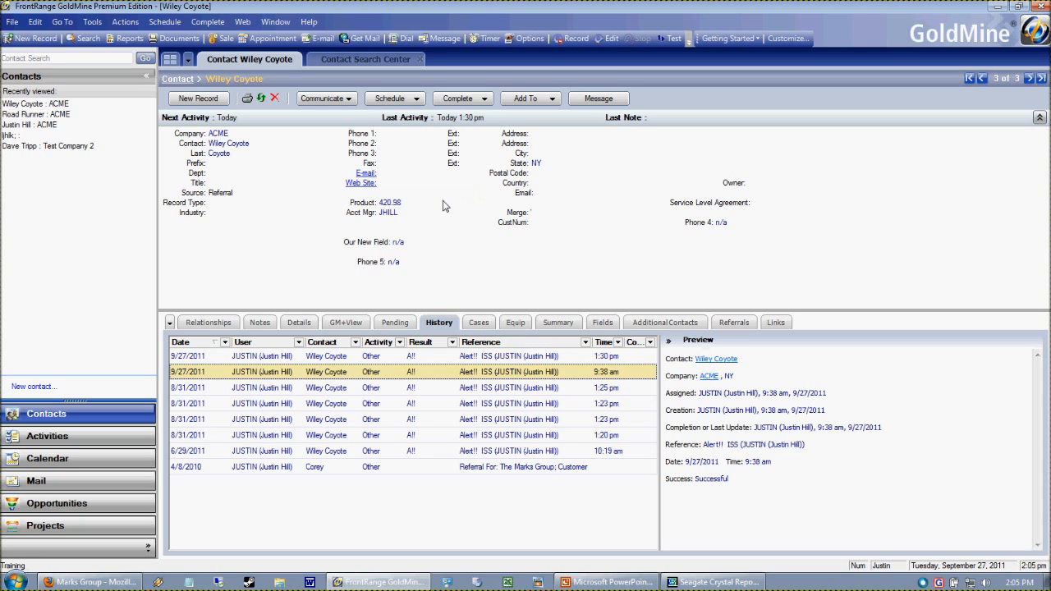
Switch back to Crystal Reports and check which format options the KEY3 field offers in the preview, making no changes.
left_click(713, 583)
left_click(359, 191)
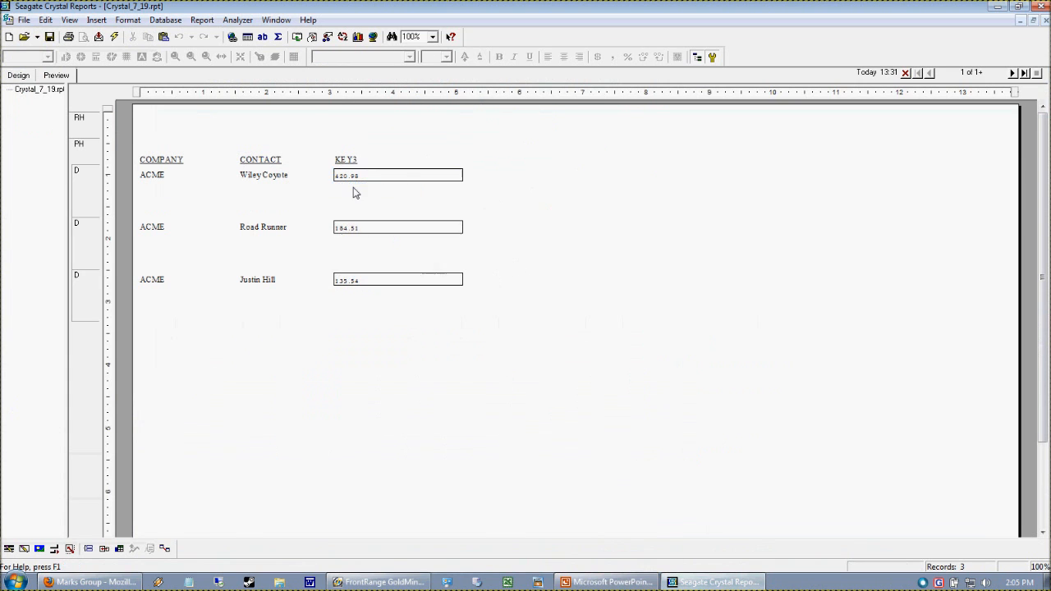
left_click(358, 179)
right_click(281, 206)
right_click(347, 175)
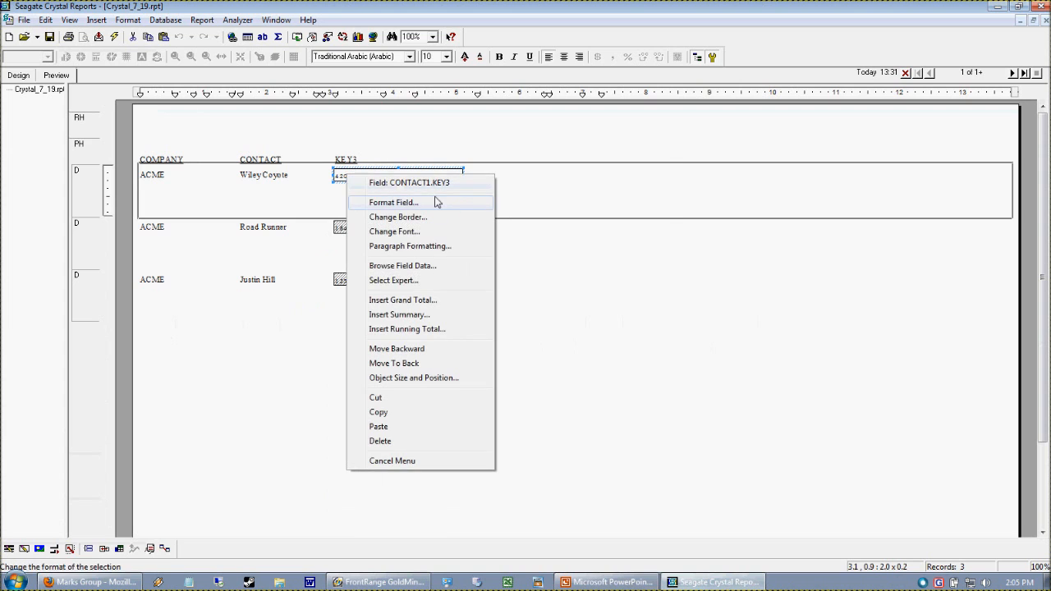
left_click(439, 203)
left_click_drag(444, 141, 503, 141)
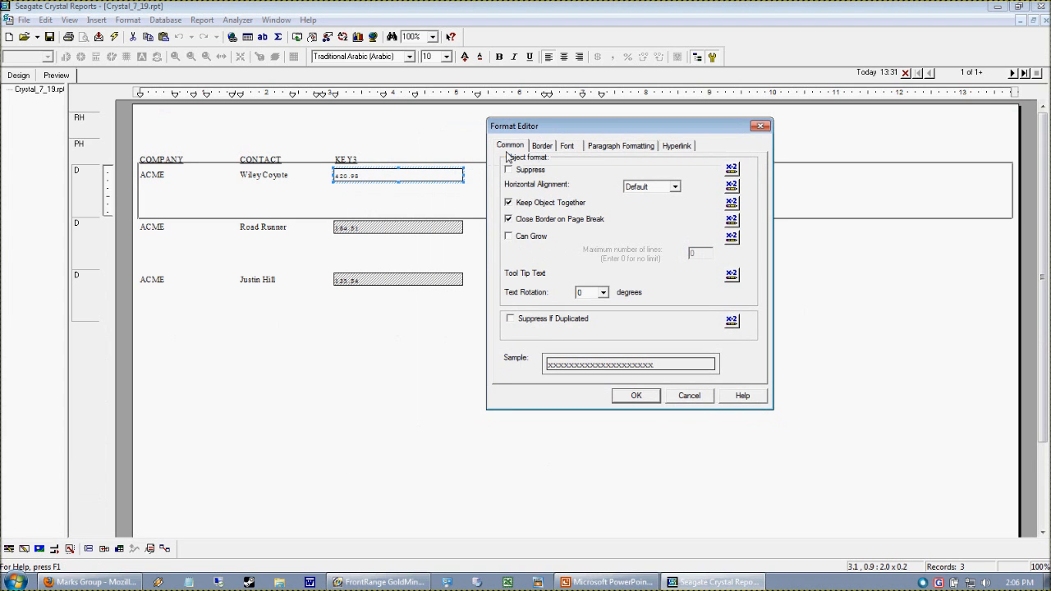
left_click(708, 397)
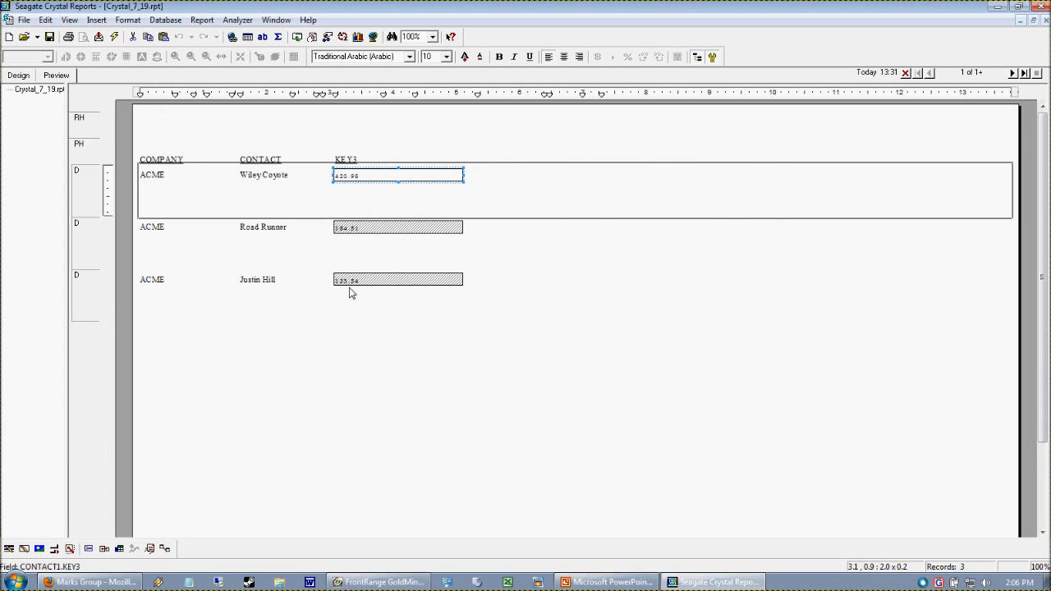
left_click(364, 347)
Create a new formula field named frmAmountOwed from the report's design layout.
left_click(20, 76)
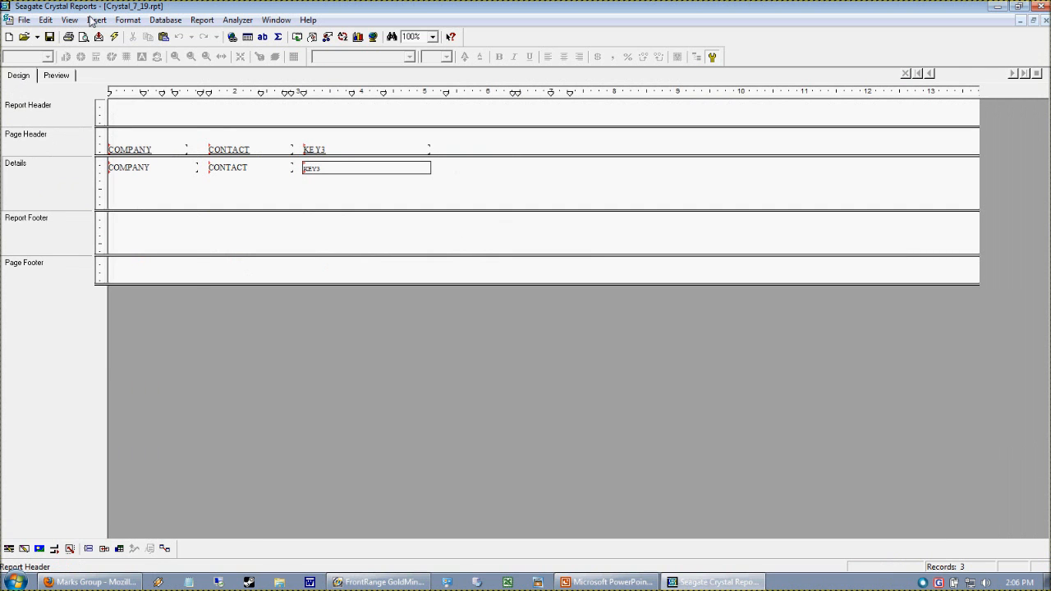
left_click(96, 20)
left_click(115, 61)
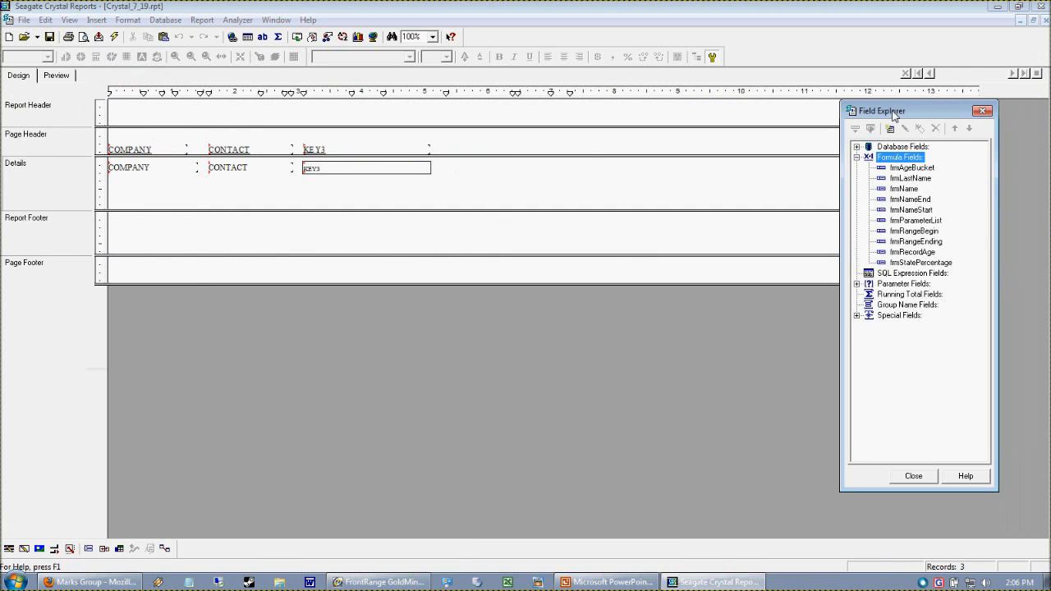
left_click_drag(895, 115, 853, 117)
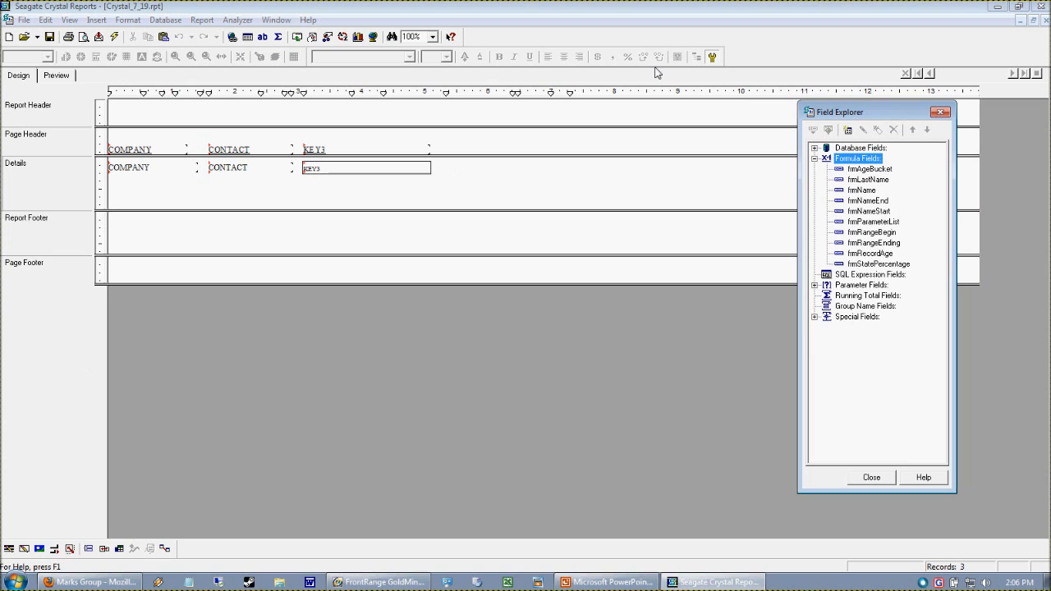
right_click(856, 161)
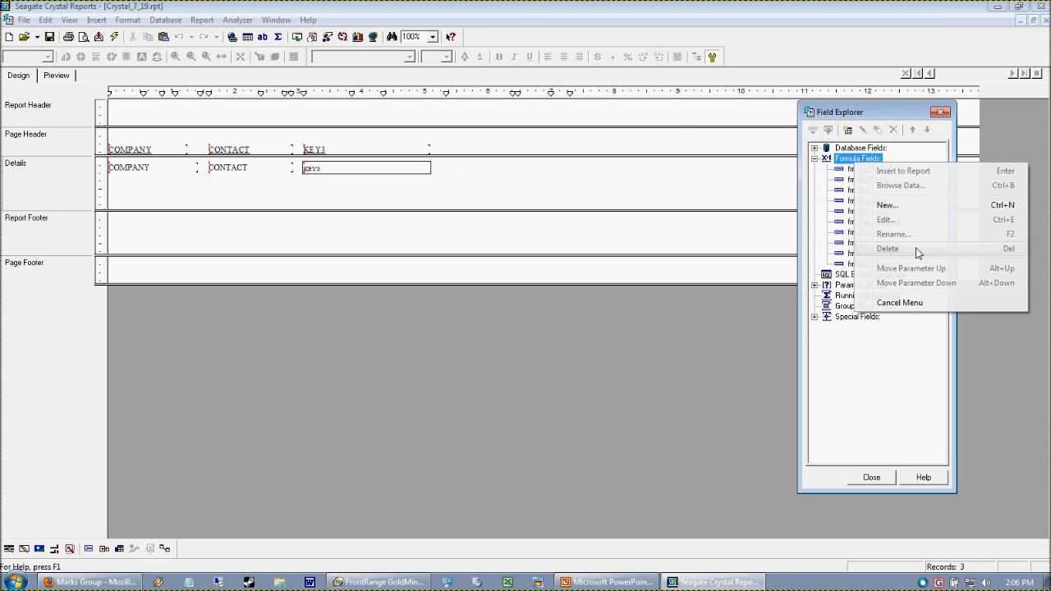
left_click(908, 212)
left_click_drag(861, 273, 702, 270)
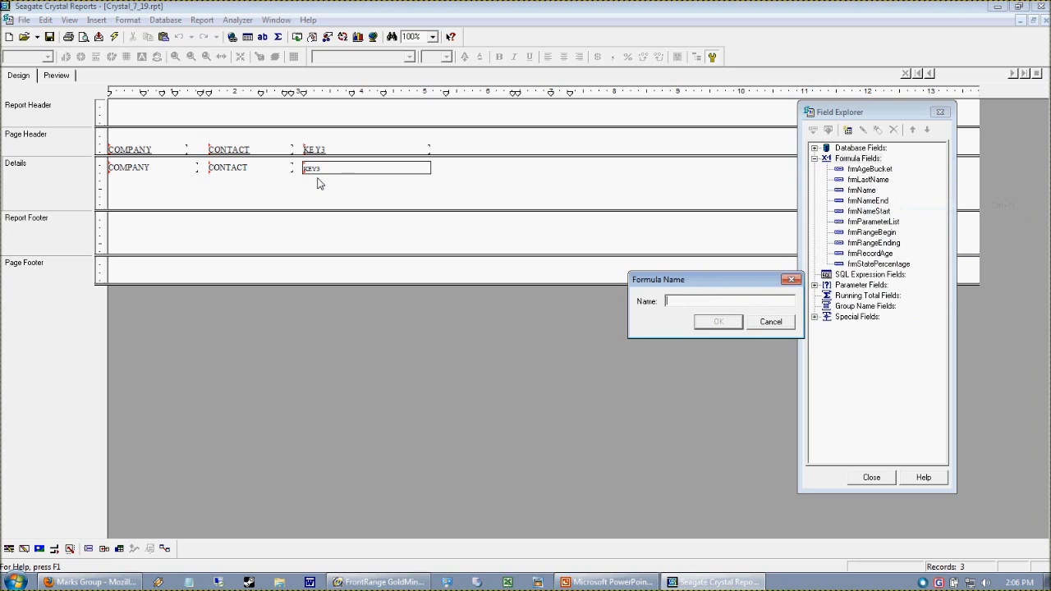
type("frmAmountOwed")
left_click(716, 322)
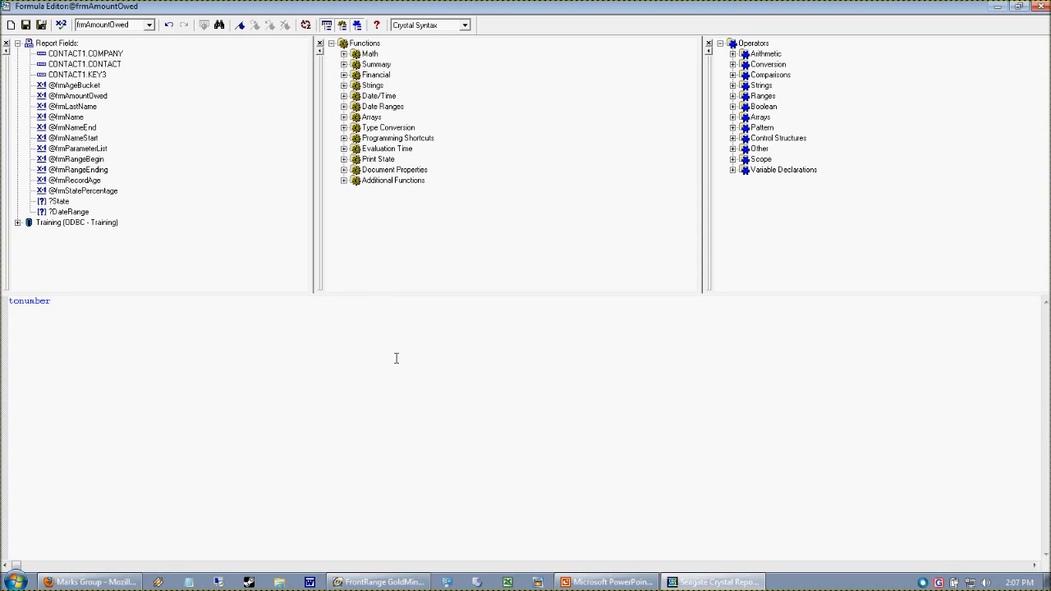
Clear the tonumber text from the frmAmountOwed formula.
key("BackSpace")
key("BackSpace")
key("BackSpace")
key("BackSpace")
key("BackSpace")
key("BackSpace")
Examine the functions in the Strings category of the formula function list.
left_click(367, 54)
left_click(365, 43)
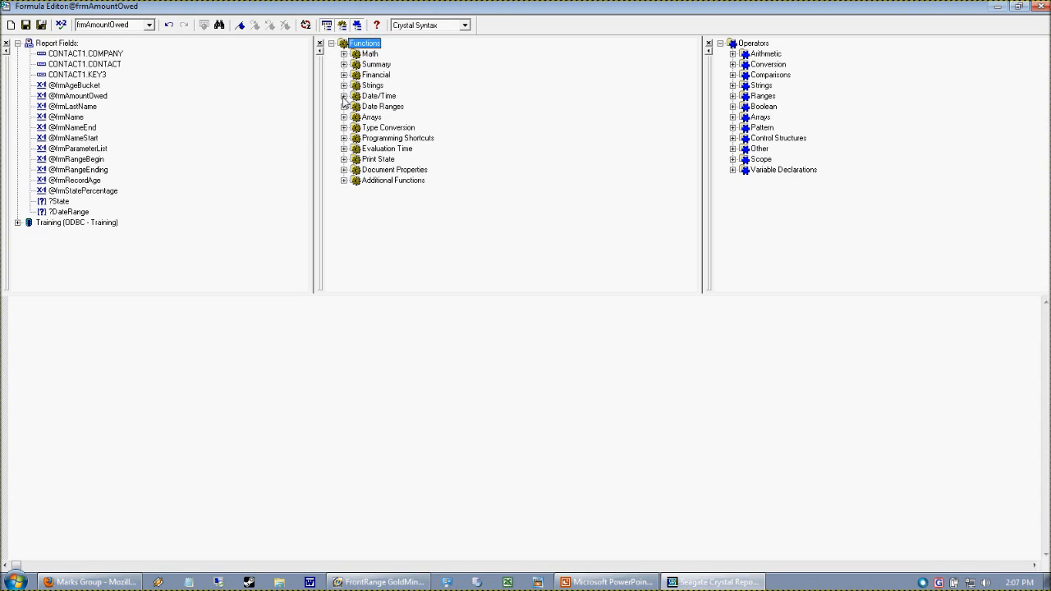
left_click(344, 86)
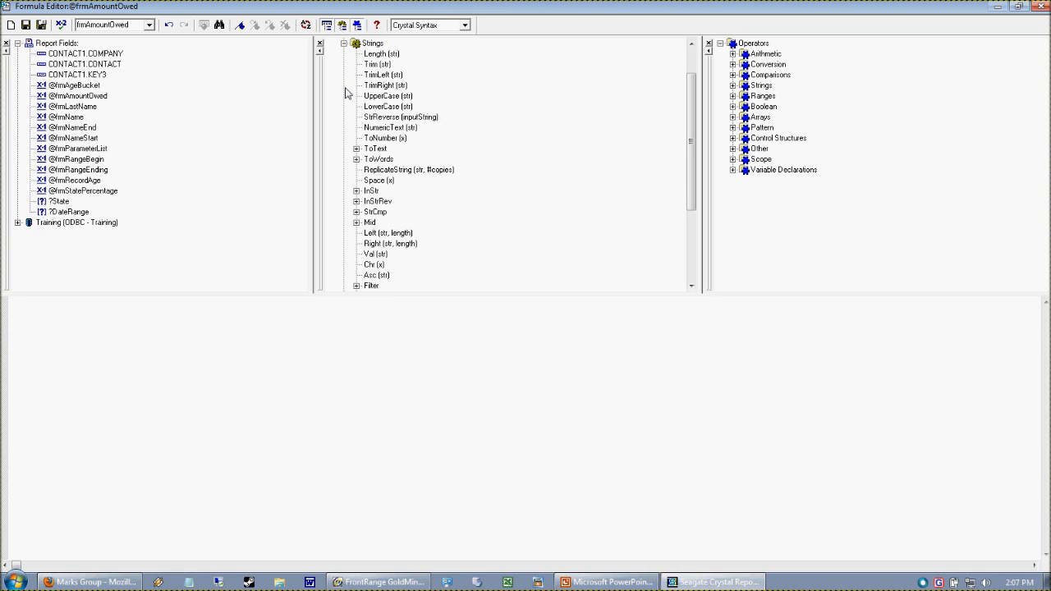
left_click(344, 44)
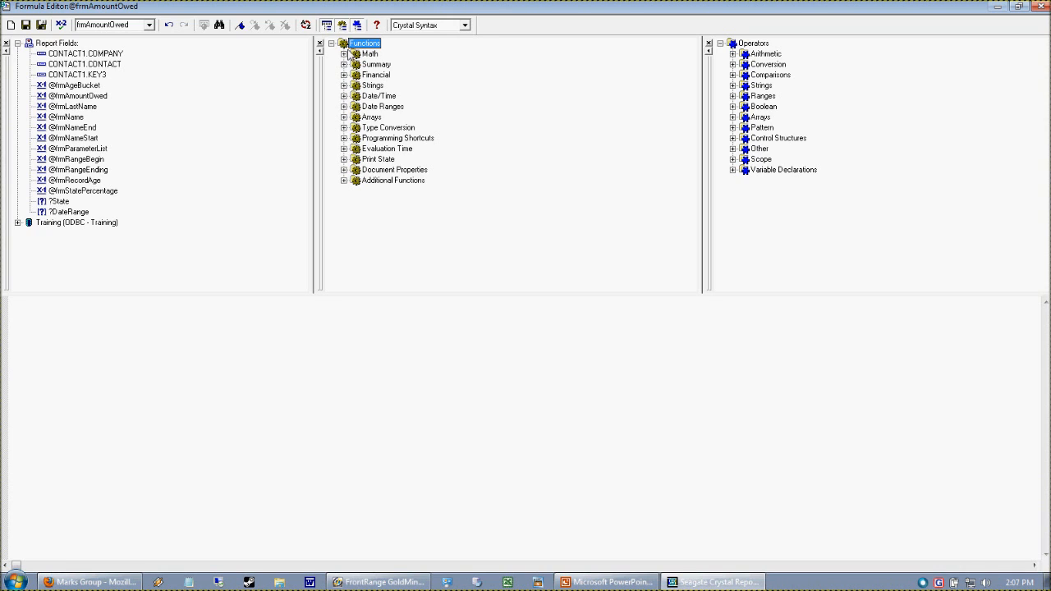
left_click(346, 86)
left_click(391, 170)
Examine the Type Conversion functions and the string functions starting with T for a way to convert text to a number.
key("t")
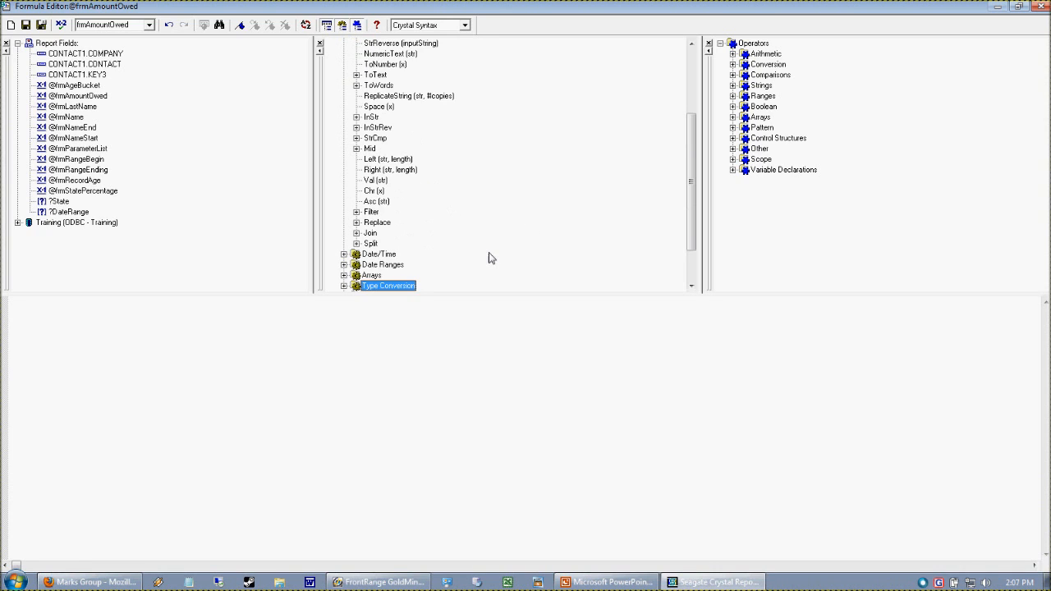
left_click(344, 286)
key("t")
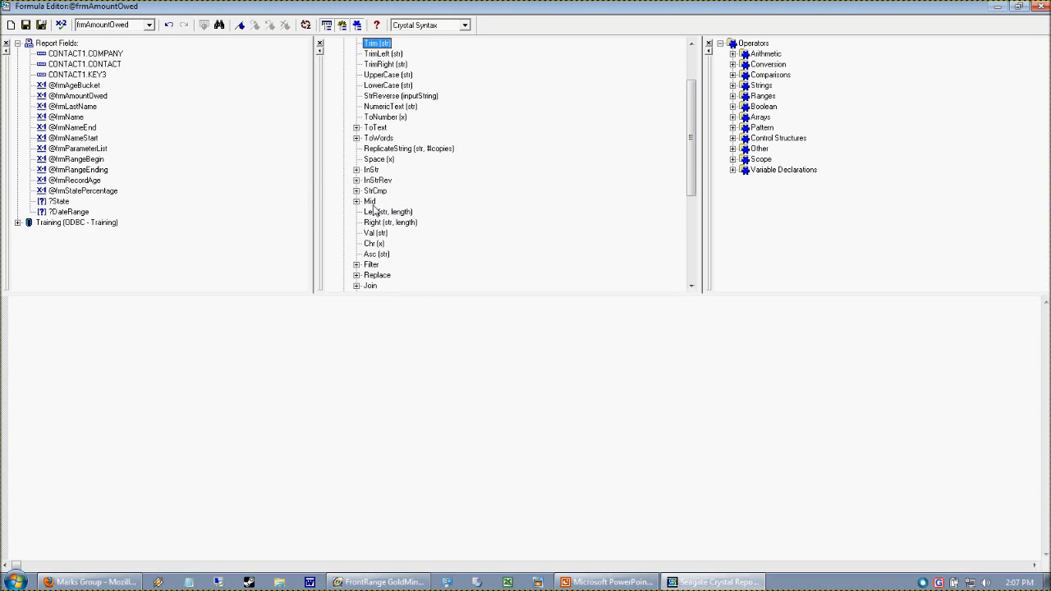
key("t")
key("t")
key("t")
key("t")
key("t")
key("t")
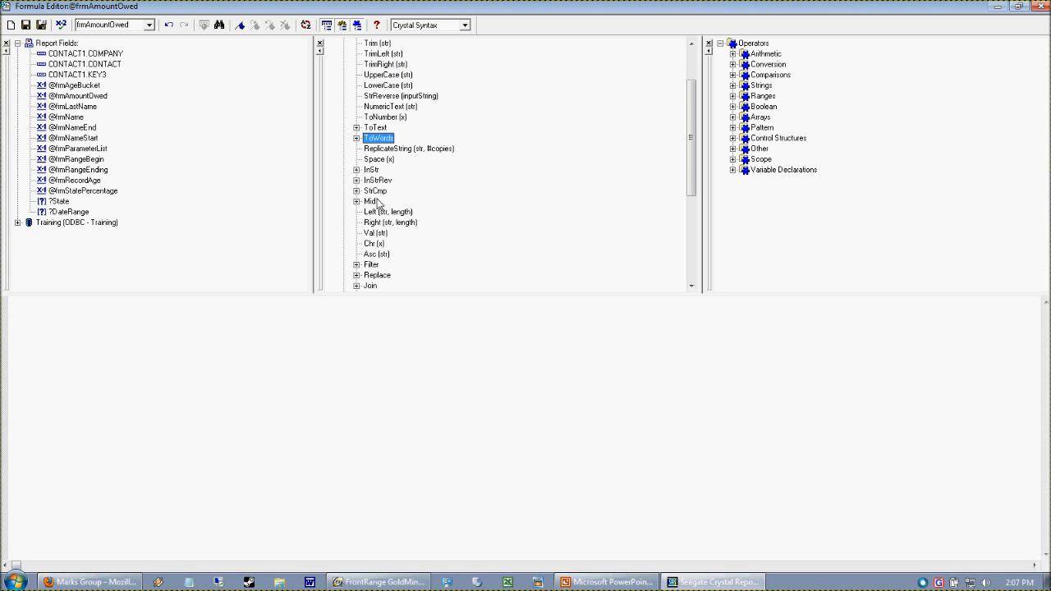
scroll(521, 256, "down", 4)
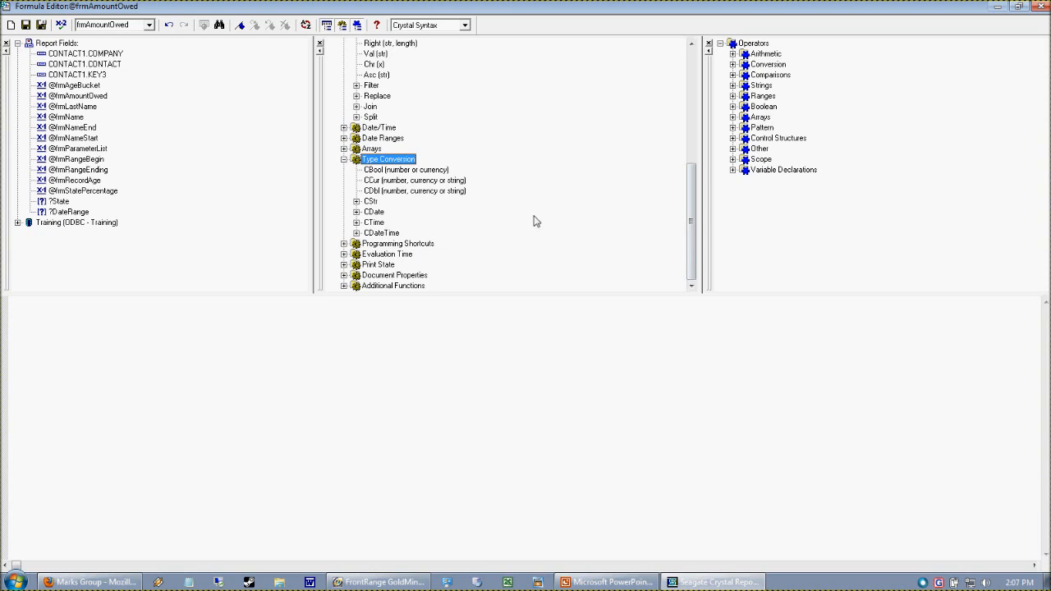
left_click_drag(690, 246, 691, 58)
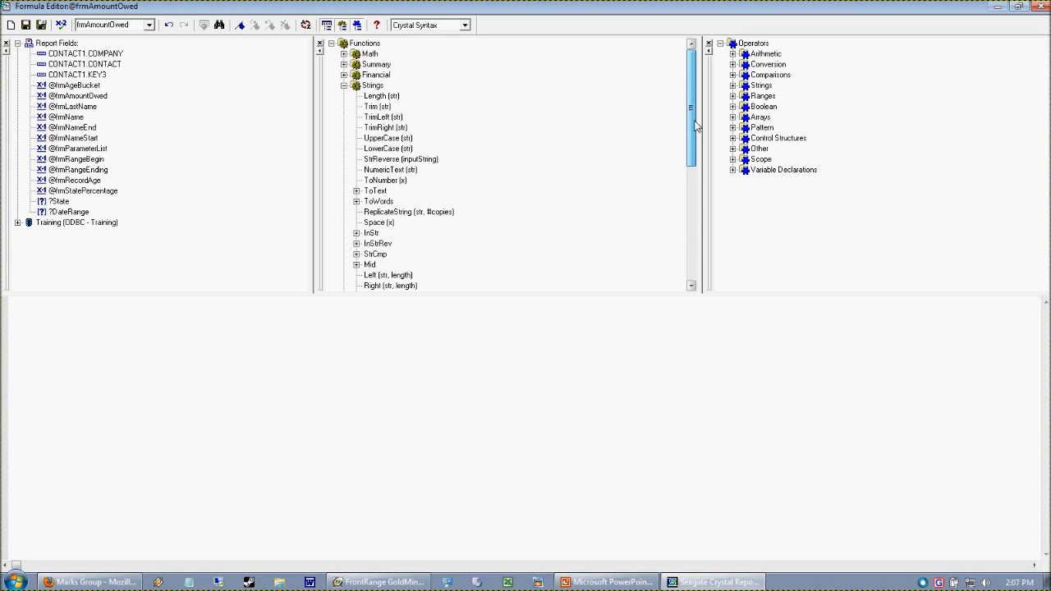
left_click(344, 86)
Enter the formula tonumber({CONTACT1.KEY3}) for frmAmountOwed, inserting KEY3 from the report fields.
left_click(30, 322)
type("tonumber(")
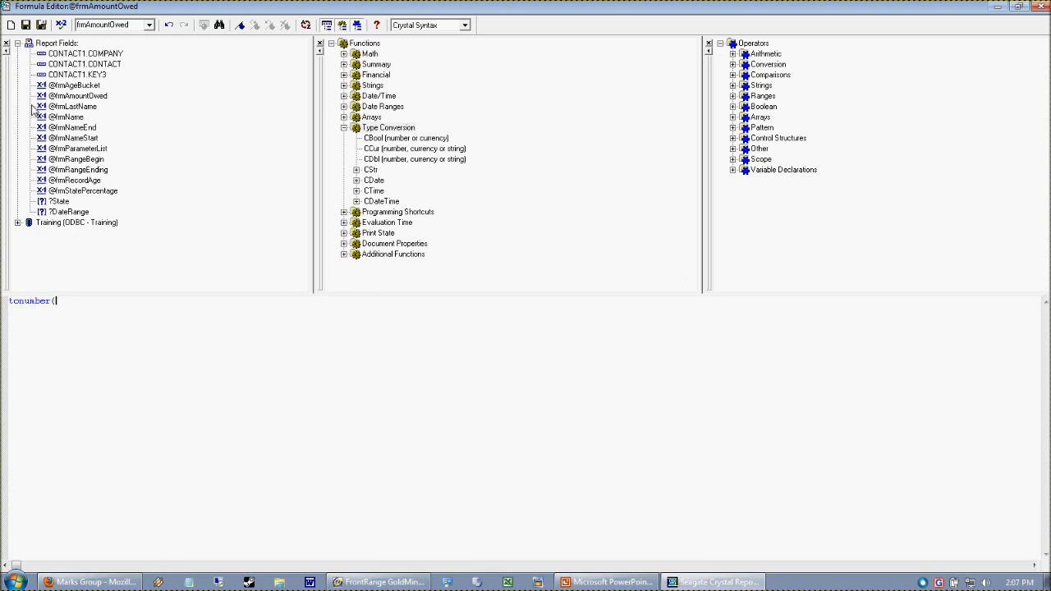
double_click(86, 75)
type(")")
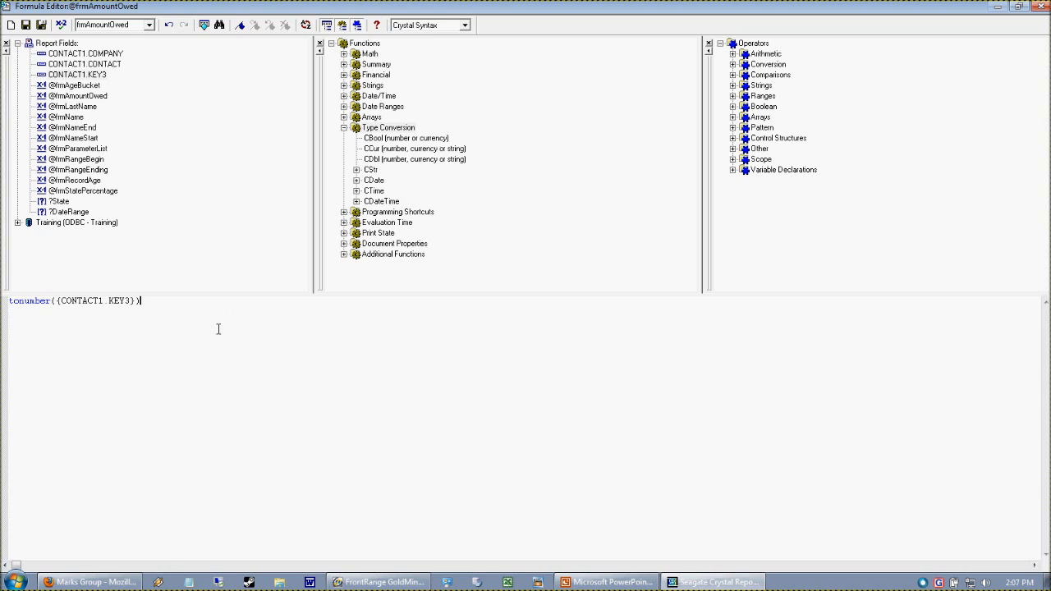
left_click_drag(51, 303, 4, 310)
left_click(51, 307)
mouse_move(58, 307)
left_mouse_down()
mouse_move(134, 307)
mouse_move(59, 306)
left_mouse_up()
left_click(59, 305)
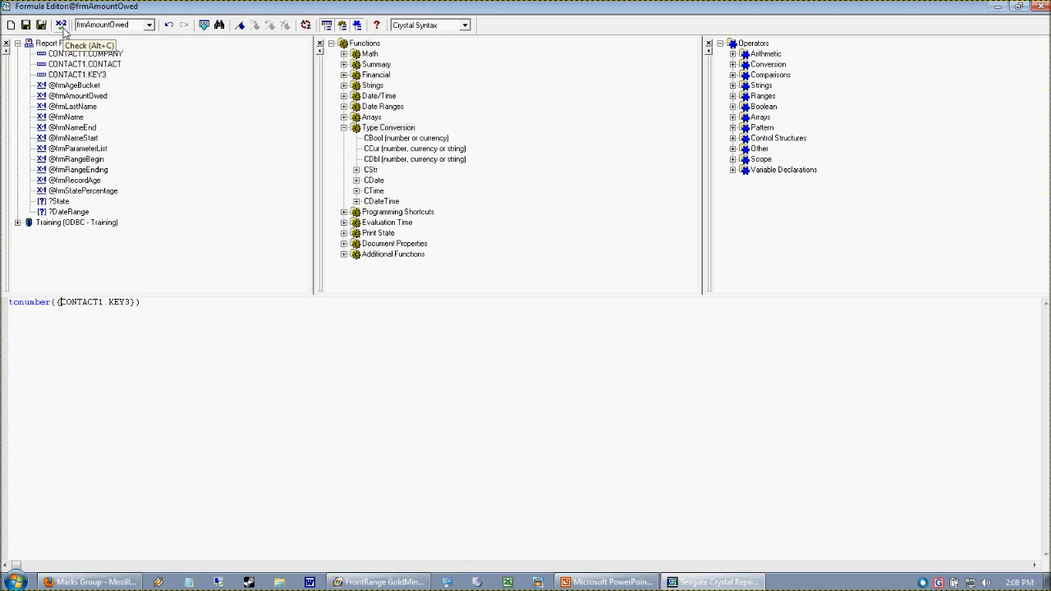
Check the frmAmountOwed formula for errors, then save it and close the Formula Editor.
left_click(62, 25)
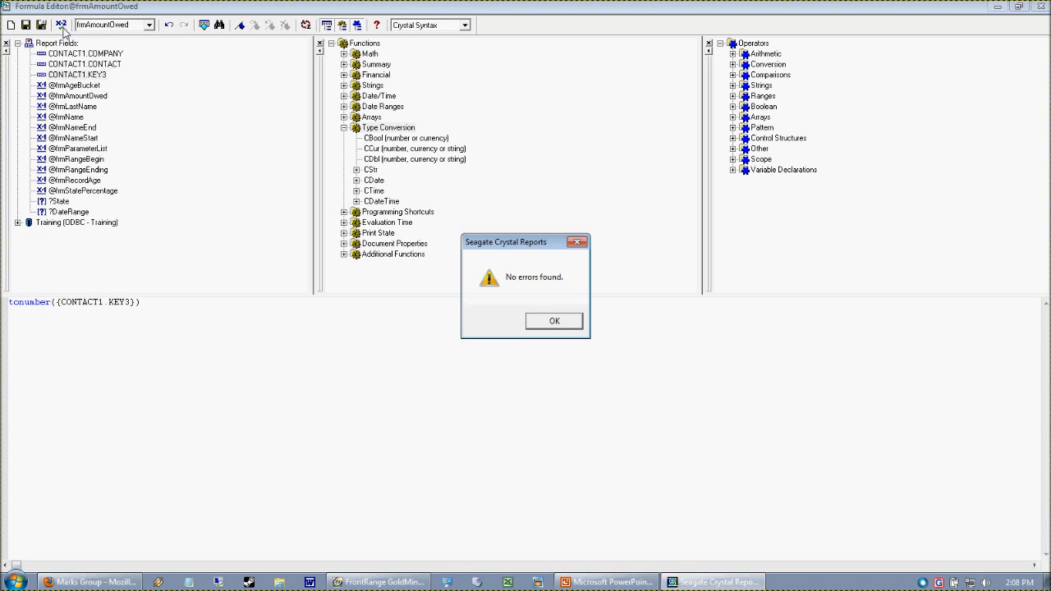
left_click(549, 321)
left_click(41, 26)
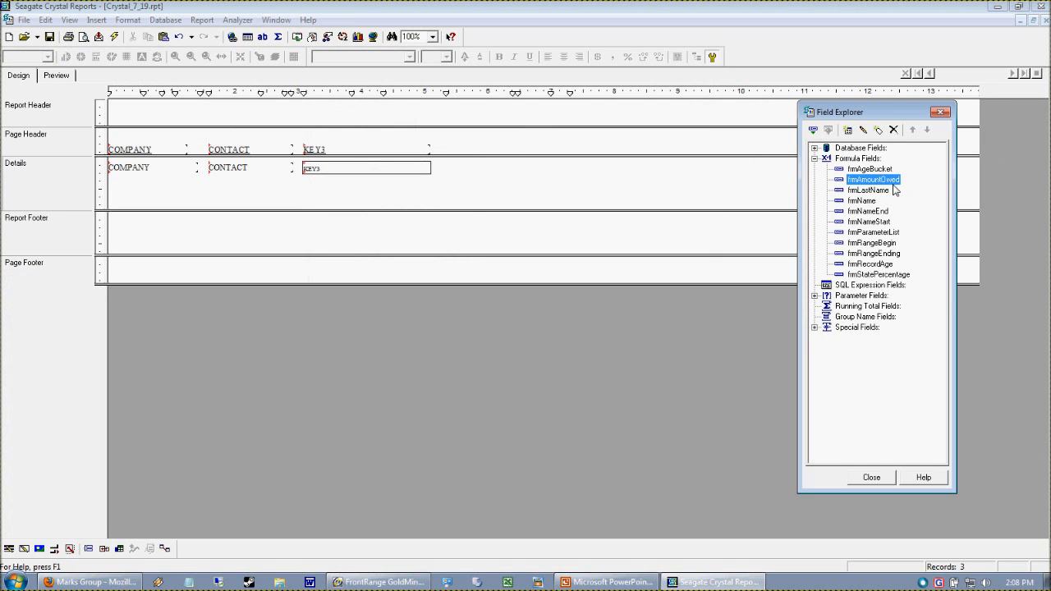
Place the frmAmountOwed formula field in the Details section, to the right of KEY3, and preview the report.
left_click_drag(858, 180, 464, 170)
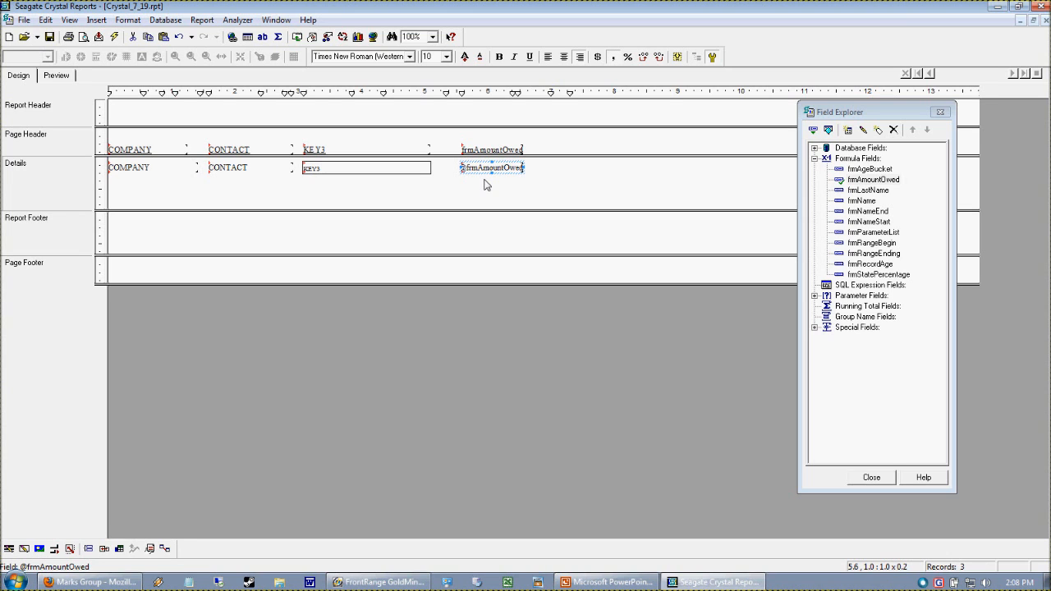
left_click(64, 76)
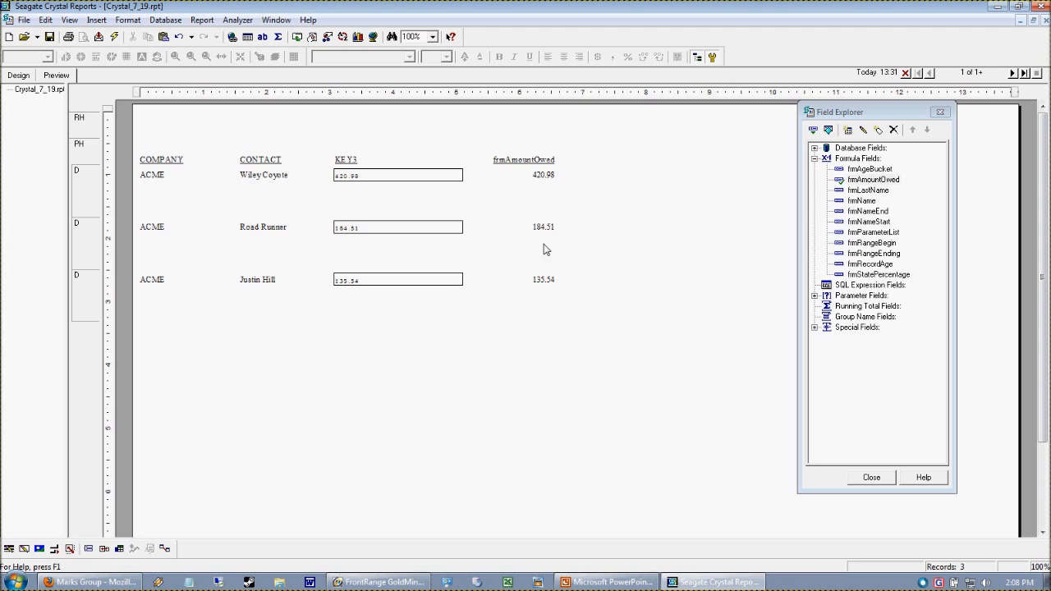
Examine the number format options offered for the frmAmountOwed field, leaving its formatting as it is.
left_click(555, 175)
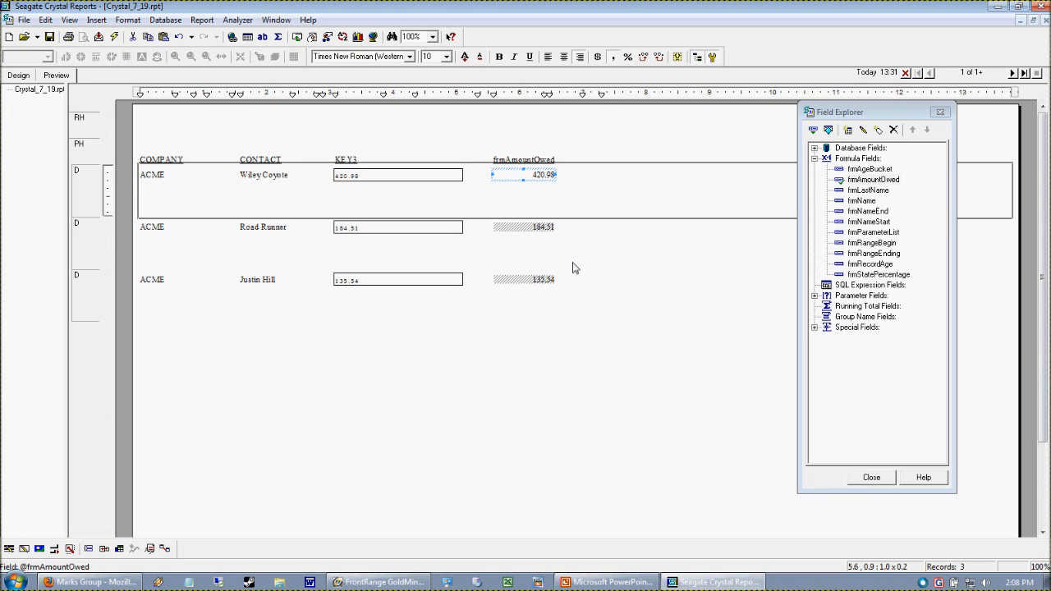
right_click(547, 180)
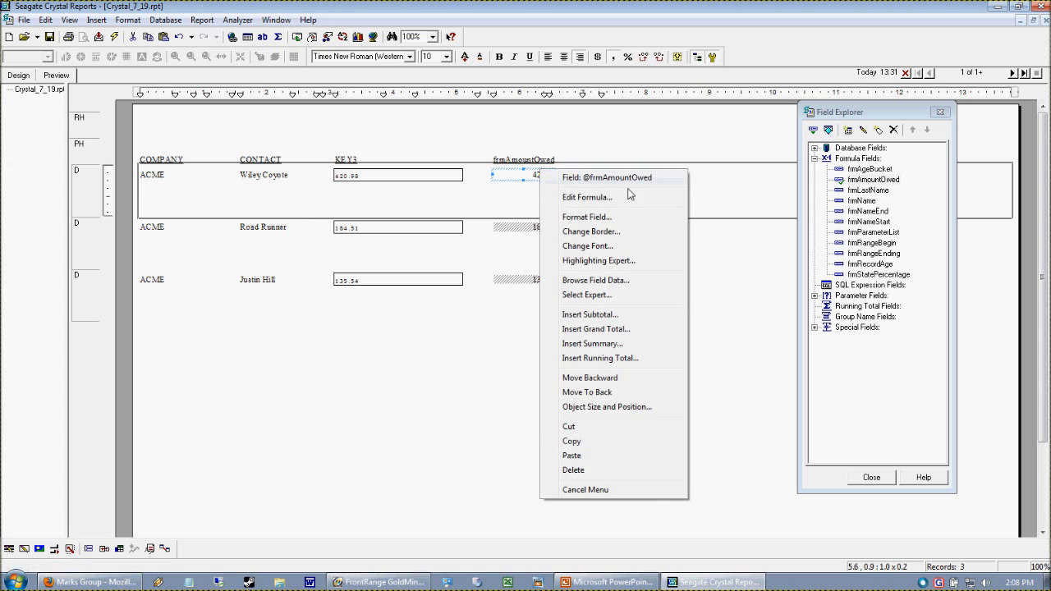
left_click(616, 217)
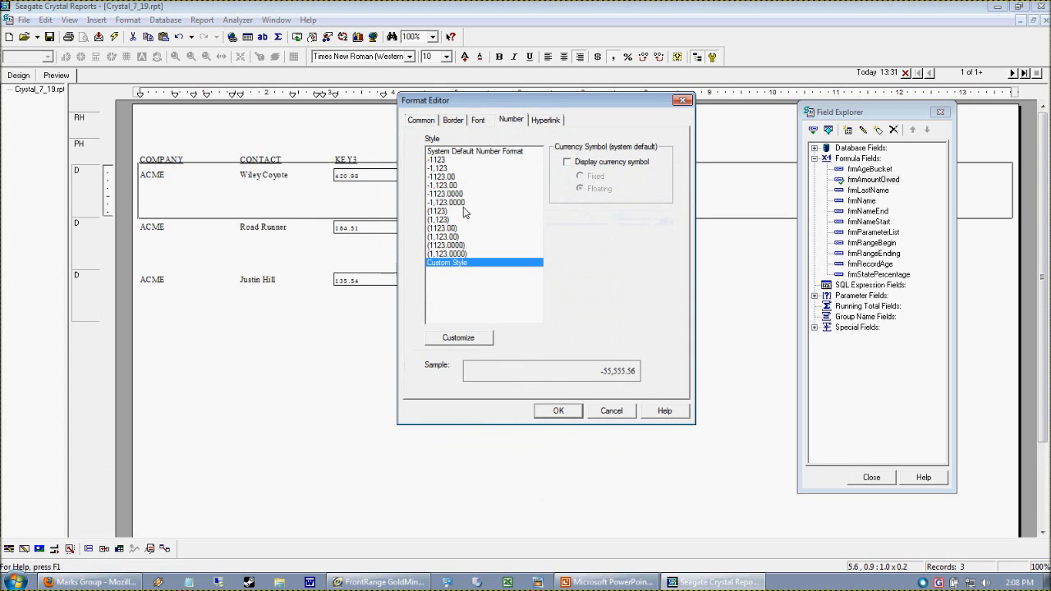
left_click_drag(573, 90, 685, 69)
left_click(802, 377)
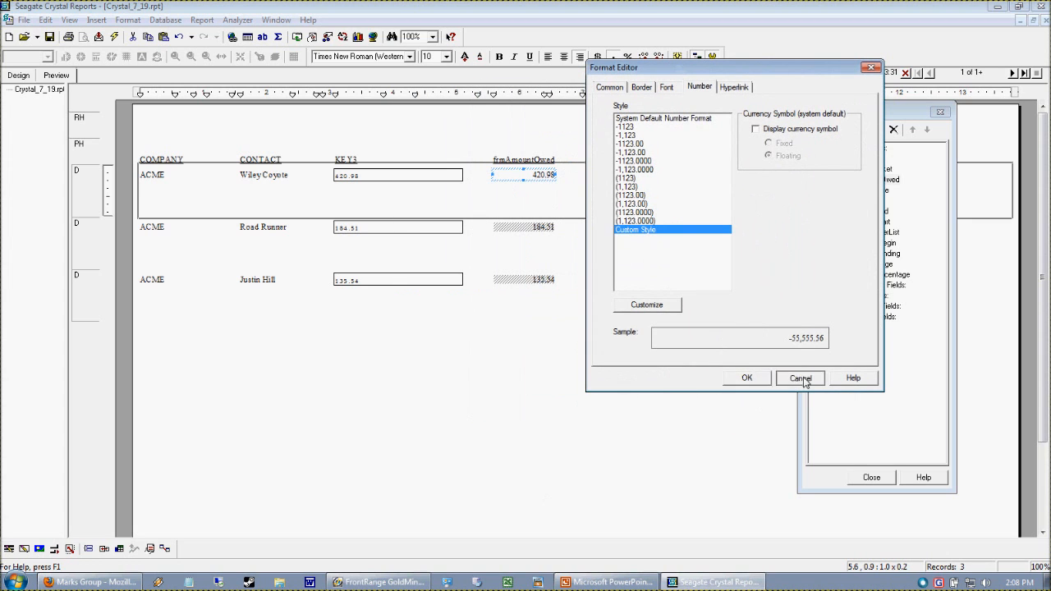
Examine the format options available for the KEY3 text field and close them without making changes.
right_click(370, 175)
left_click(447, 205)
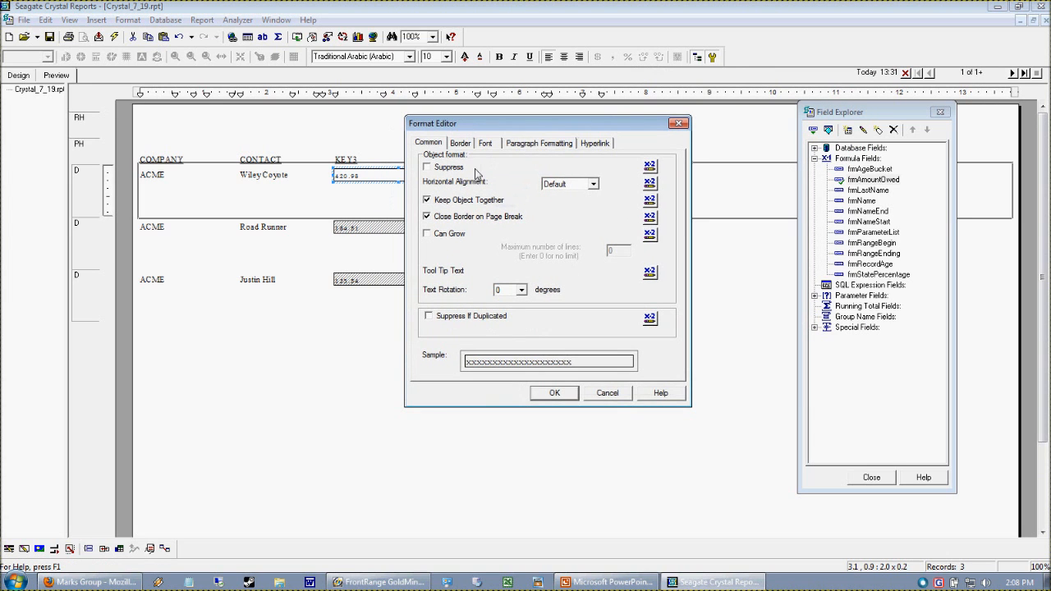
left_click(607, 393)
left_click(872, 179)
left_click(760, 397)
left_click(872, 181)
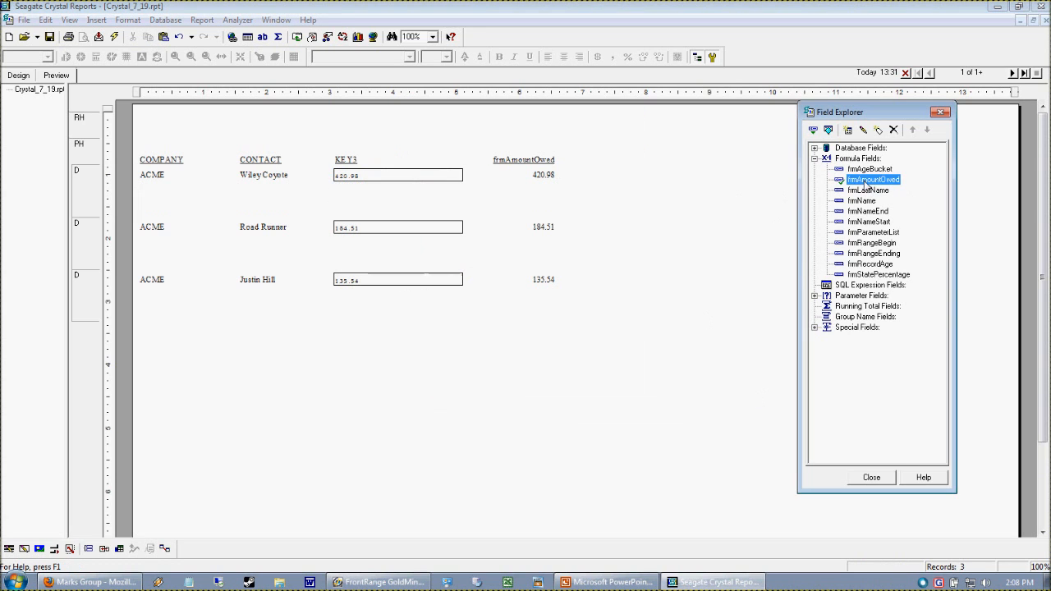
Format the frmAmountOwed field with the (1,123.00) number style and a floating currency symbol.
left_click(543, 178)
right_click(544, 178)
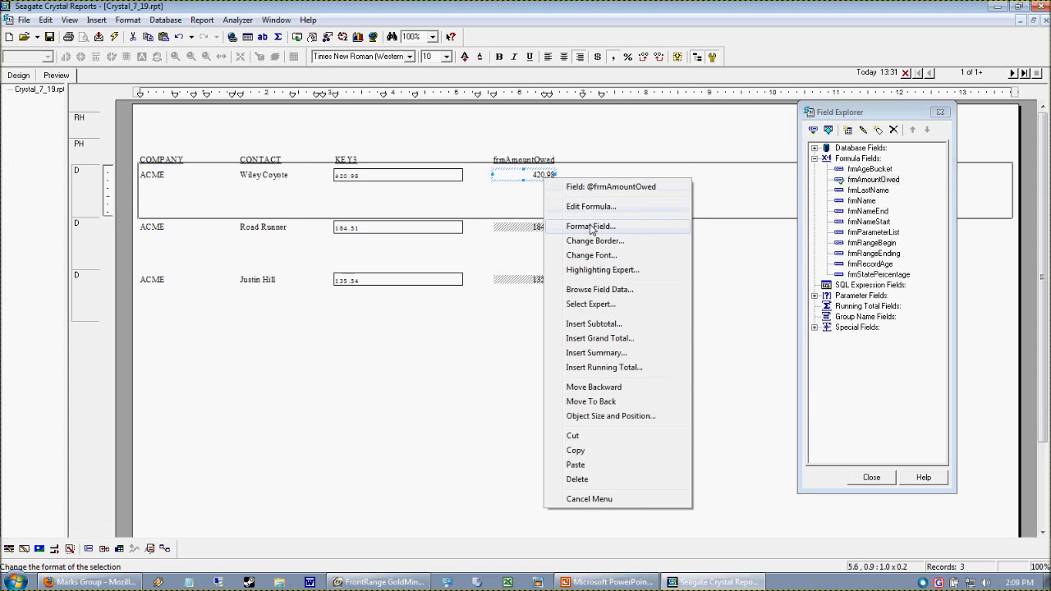
left_click(590, 227)
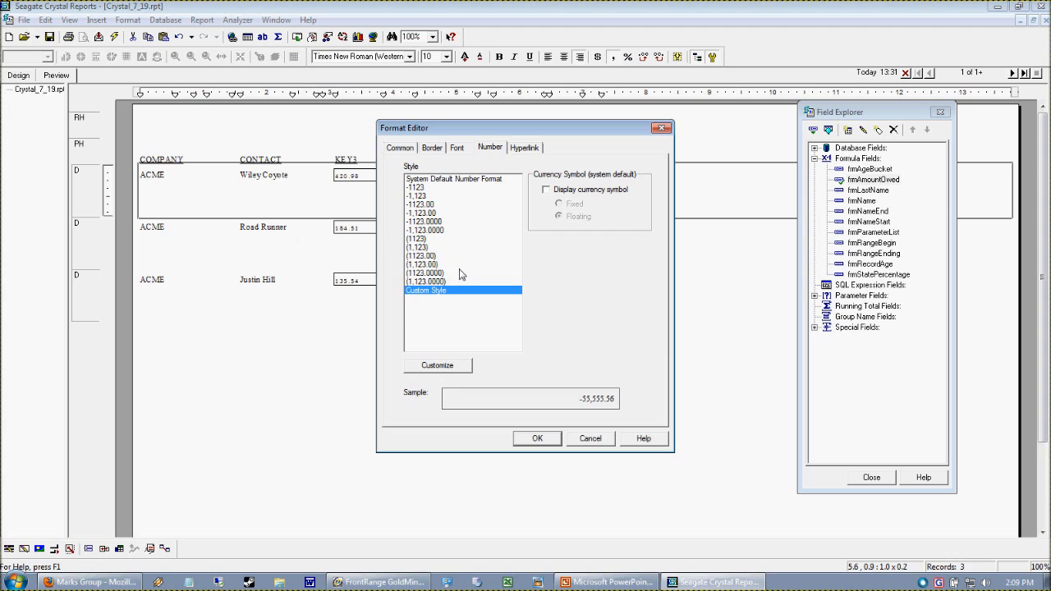
left_click(414, 264)
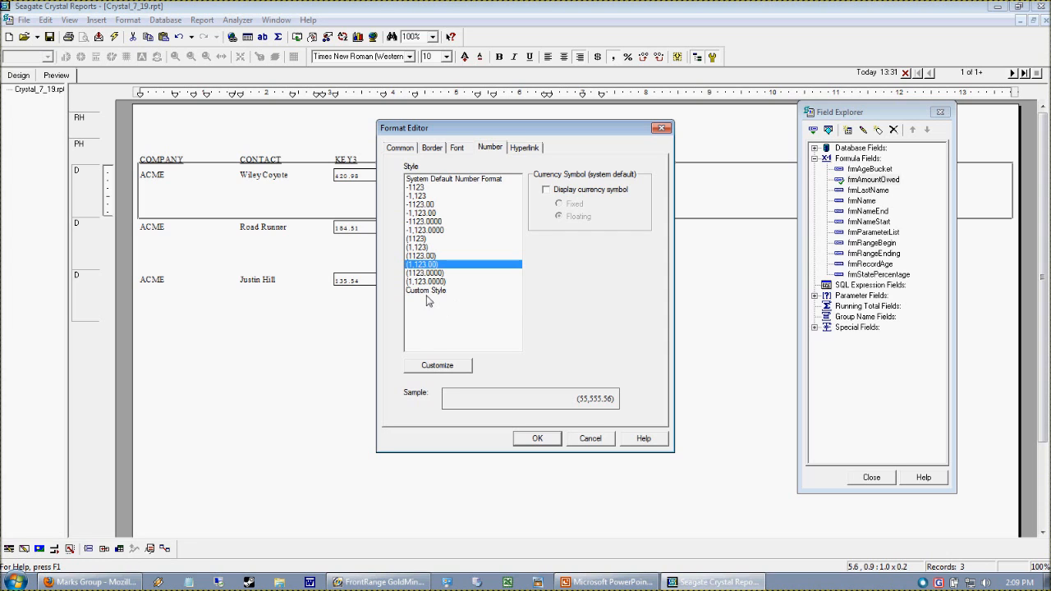
left_click(557, 192)
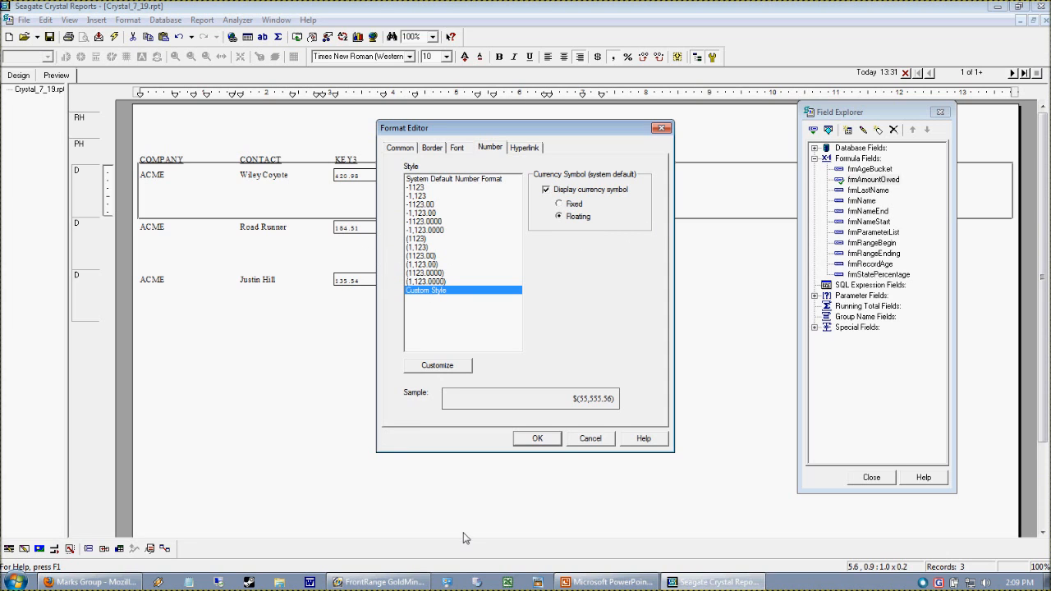
left_click(538, 438)
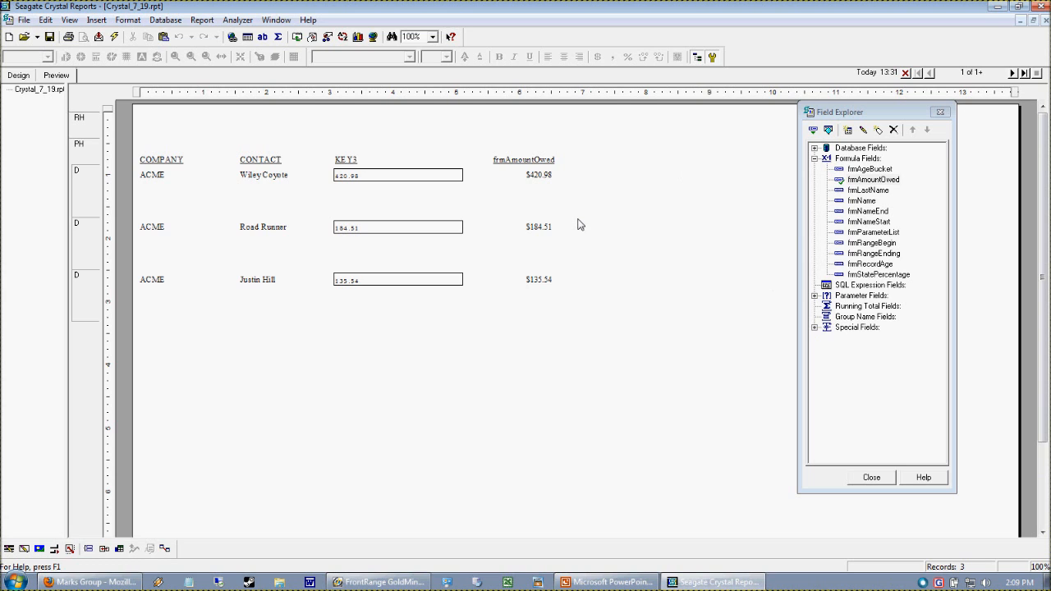
Review the common and number format settings of frmAmountOwed, including the sample, without changing them.
right_click(536, 177)
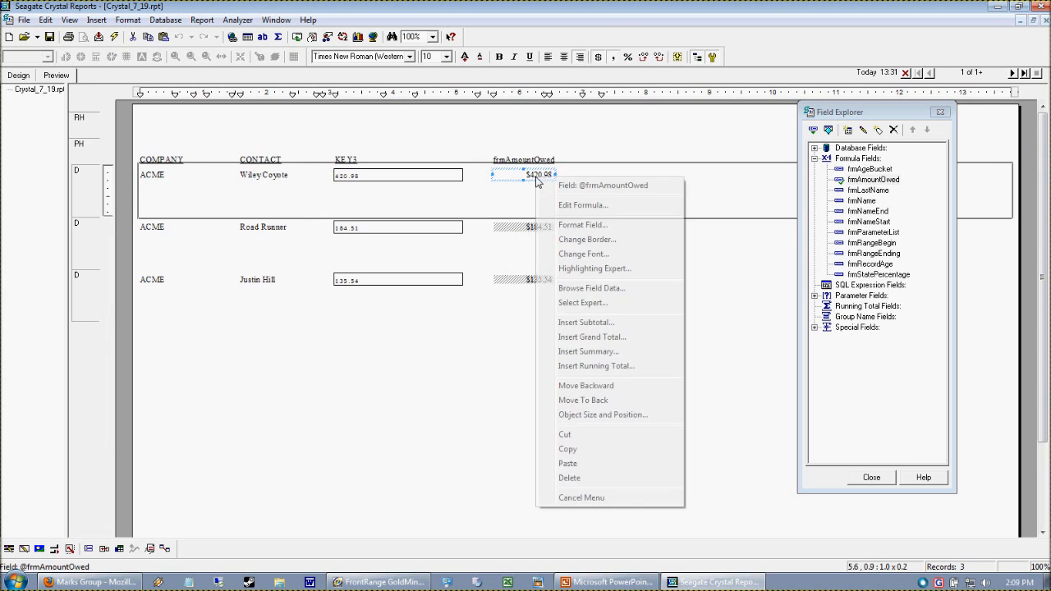
left_click(615, 231)
left_click(407, 151)
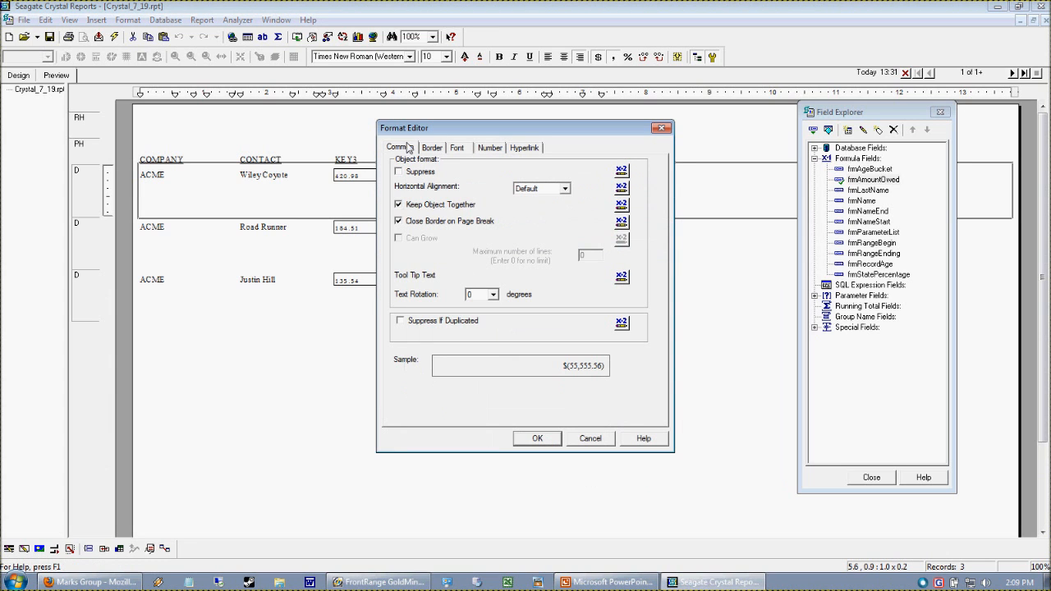
left_click(494, 150)
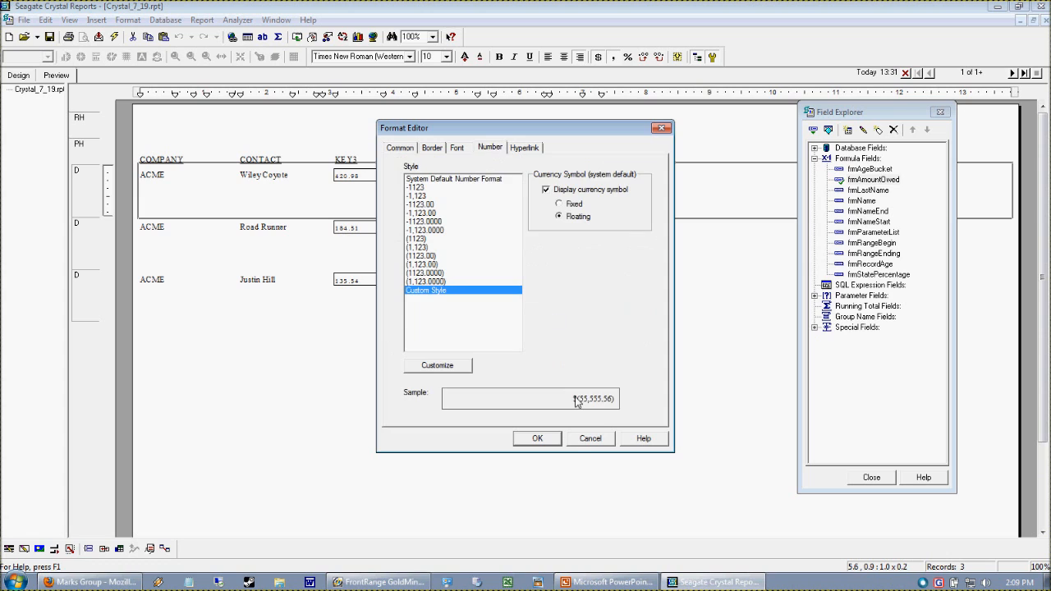
left_click(590, 439)
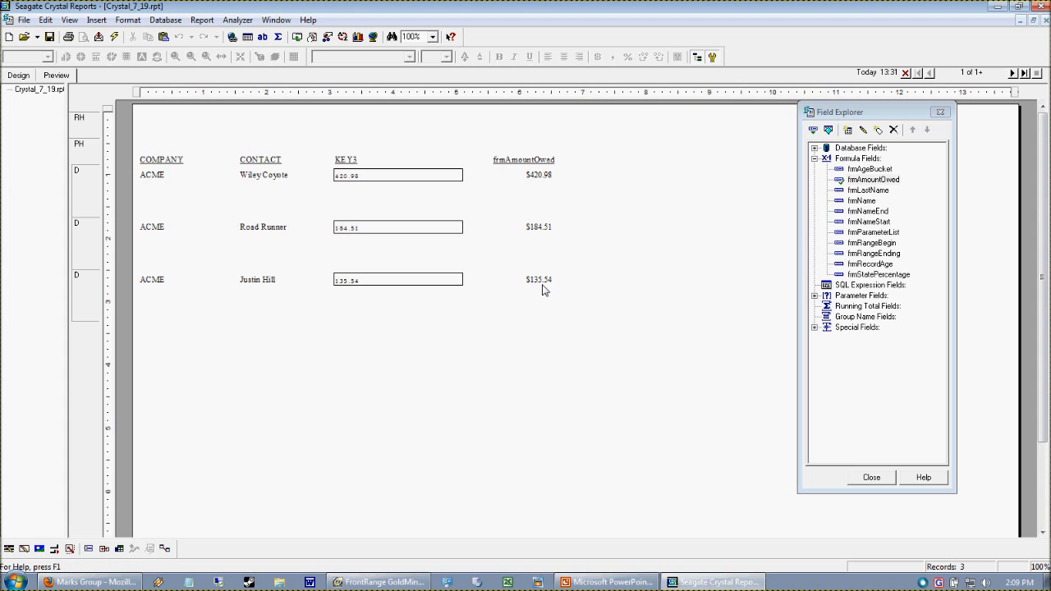
Customize frmAmountOwed's number style with a fixed $ currency symbol in the $ (123) position.
right_click(532, 183)
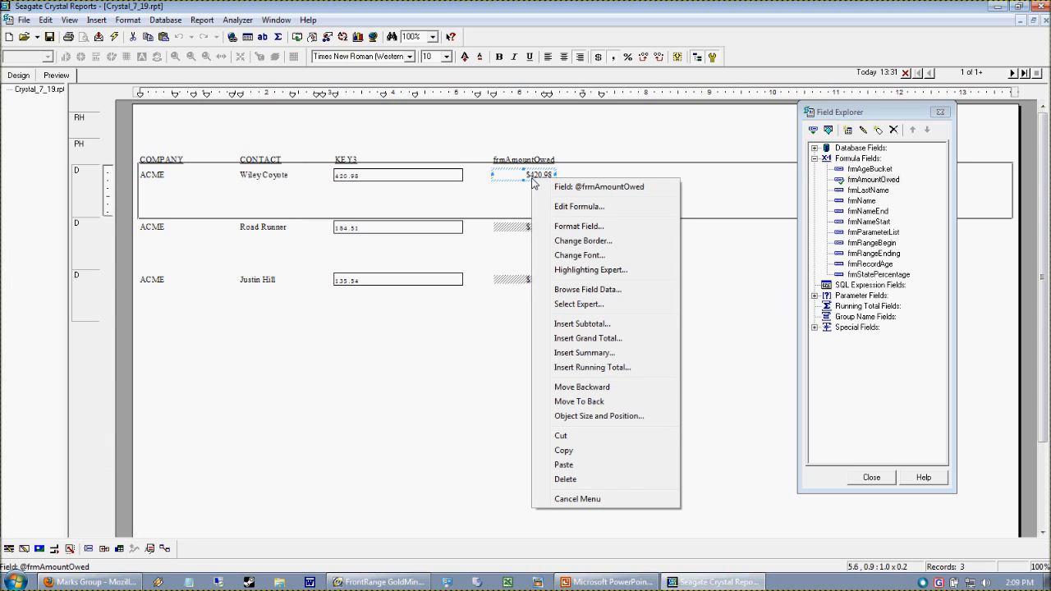
left_click(584, 228)
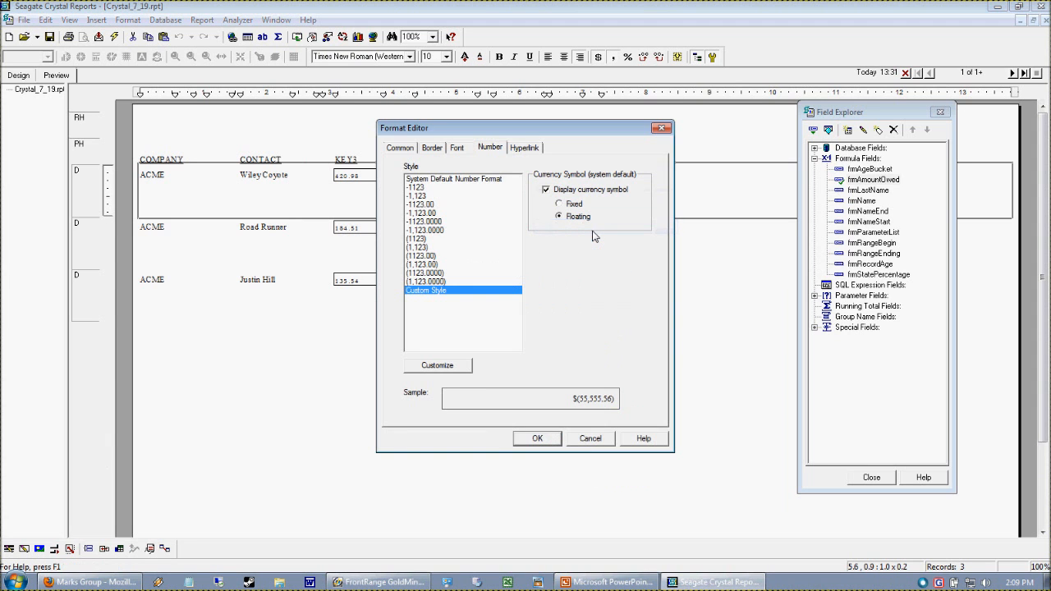
left_click(546, 190)
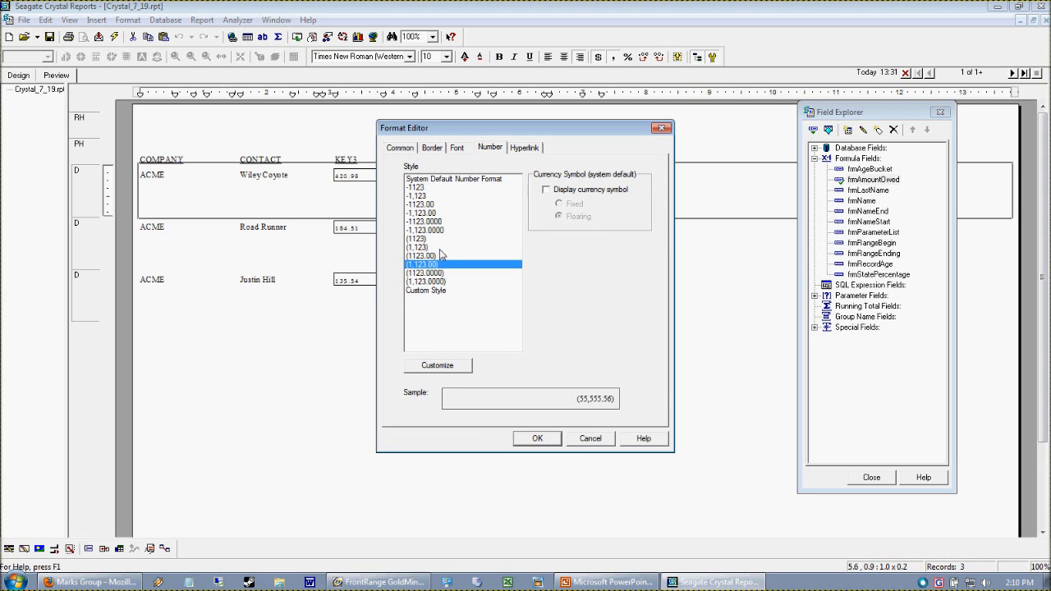
left_click(438, 367)
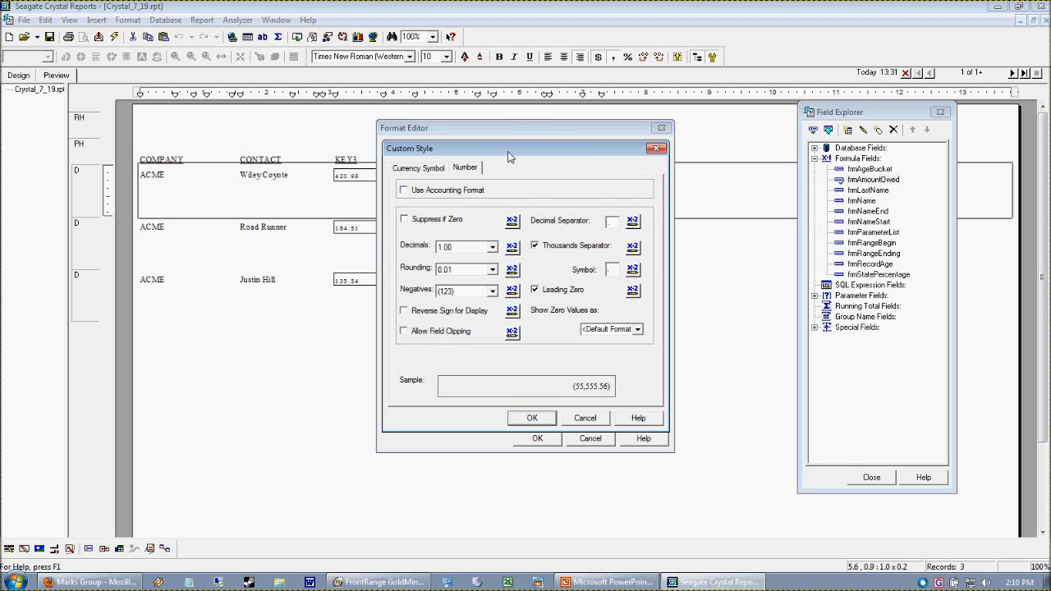
left_click_drag(509, 149, 583, 95)
left_click(491, 113)
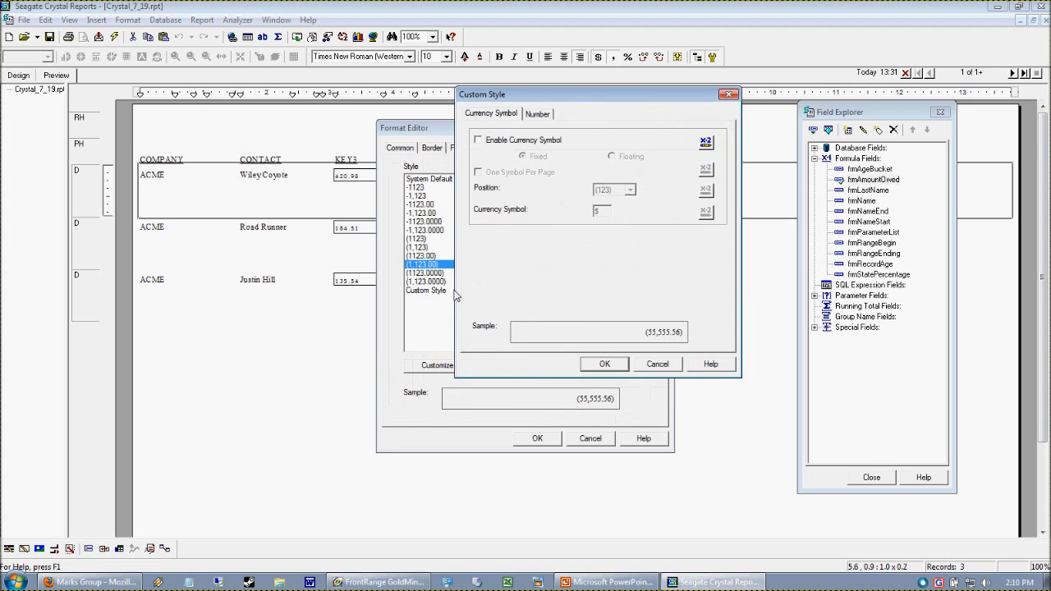
left_click(501, 141)
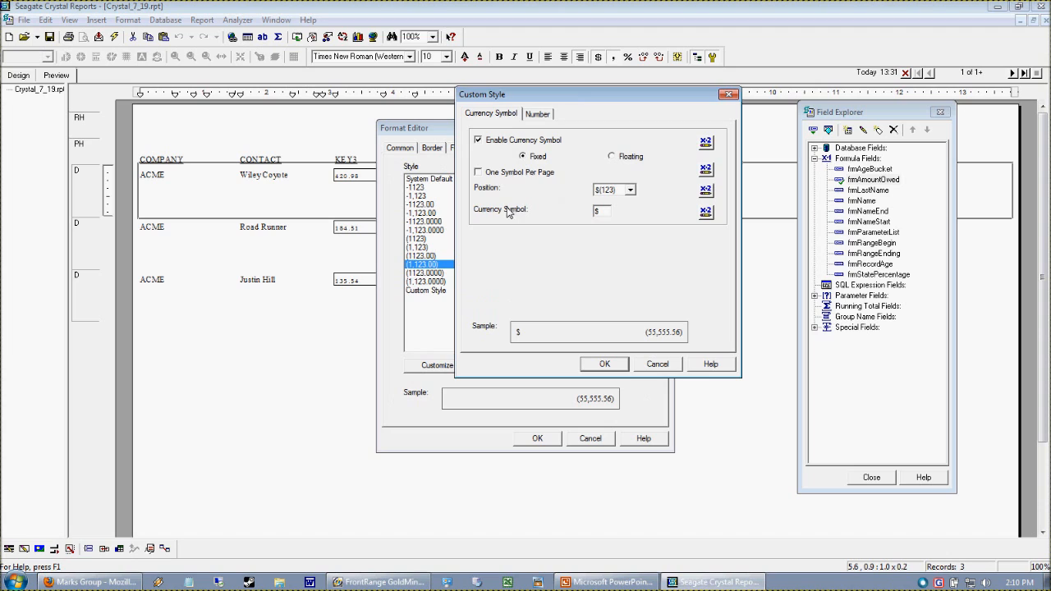
double_click(608, 218)
left_click(629, 191)
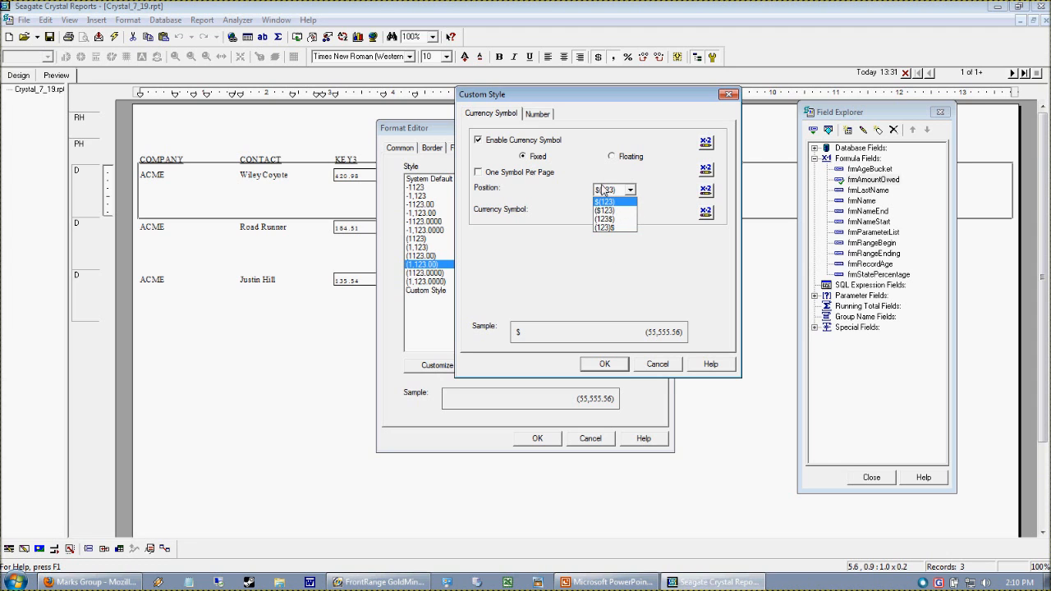
left_click(567, 196)
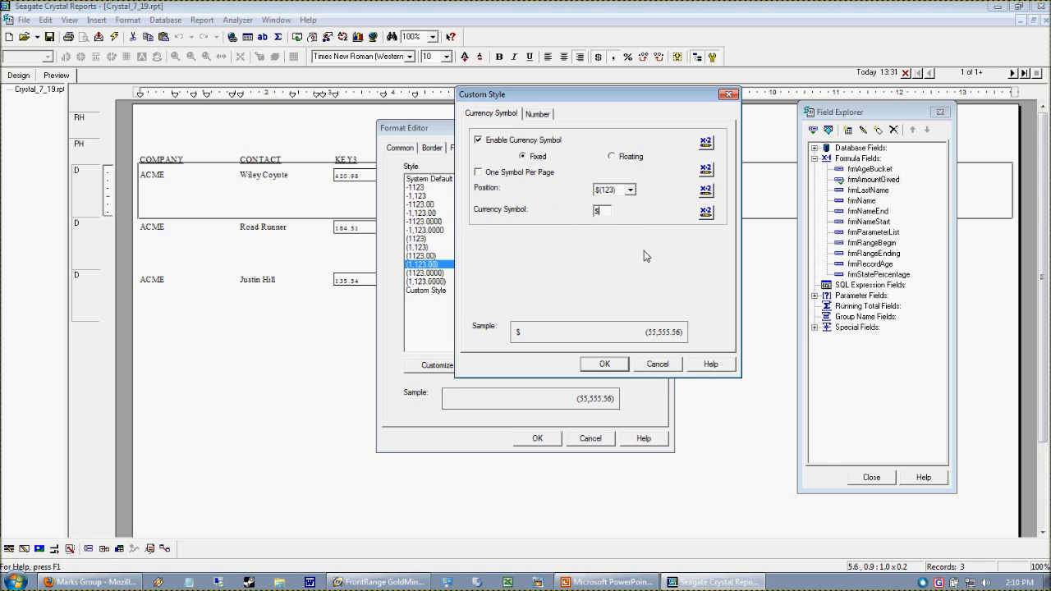
key("Down")
left_click(606, 367)
left_click(538, 439)
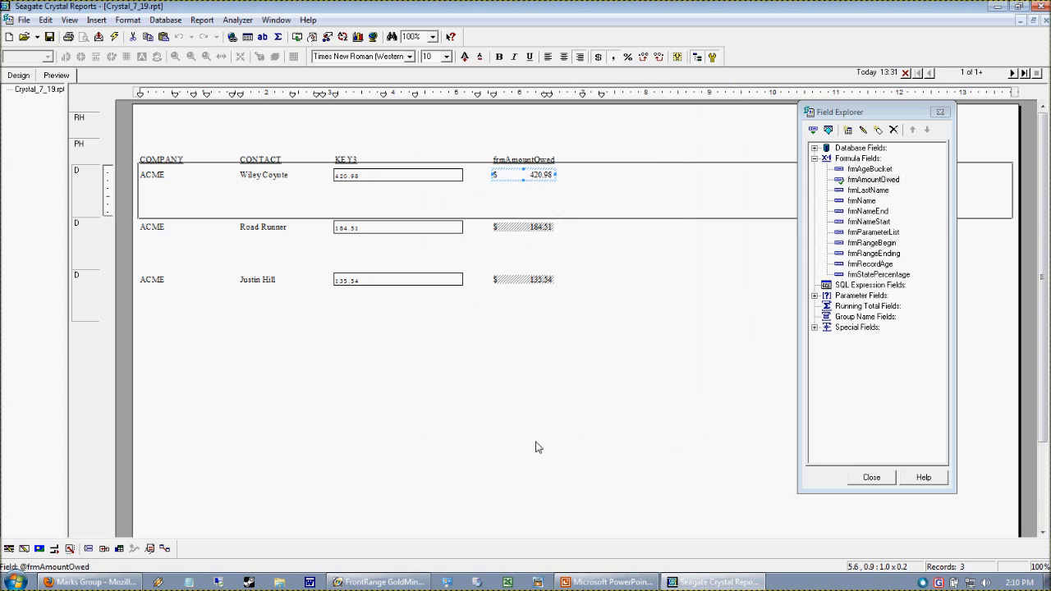
left_click(502, 423)
left_click(519, 281)
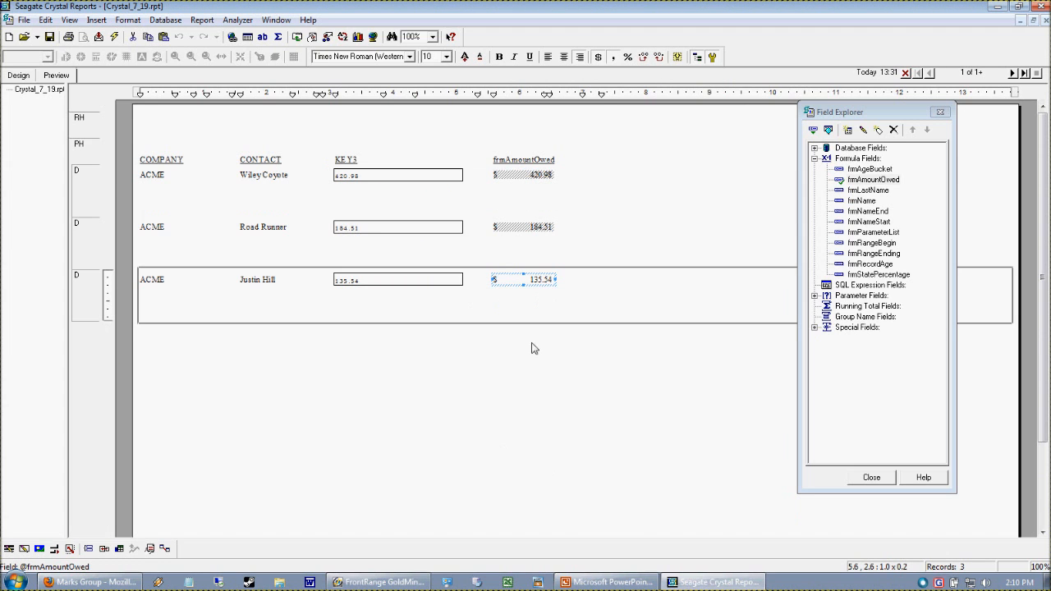
Customize frmAmountOwed's number style to use % as its currency symbol, placed after the number as (123)%.
left_click(495, 176)
right_click(510, 176)
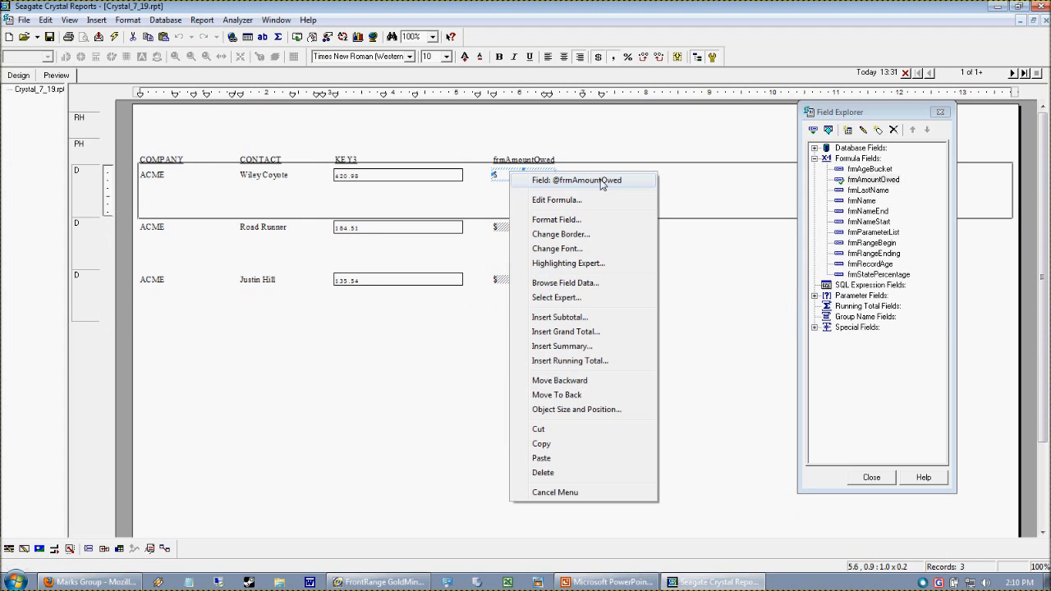
left_click(559, 220)
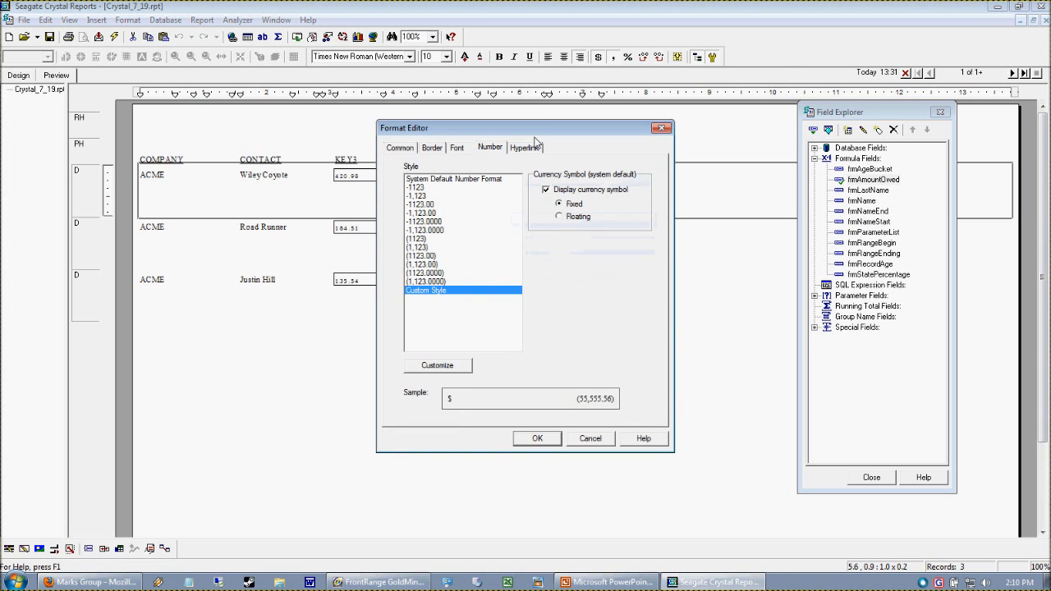
left_click_drag(522, 121, 637, 92)
left_click(569, 320)
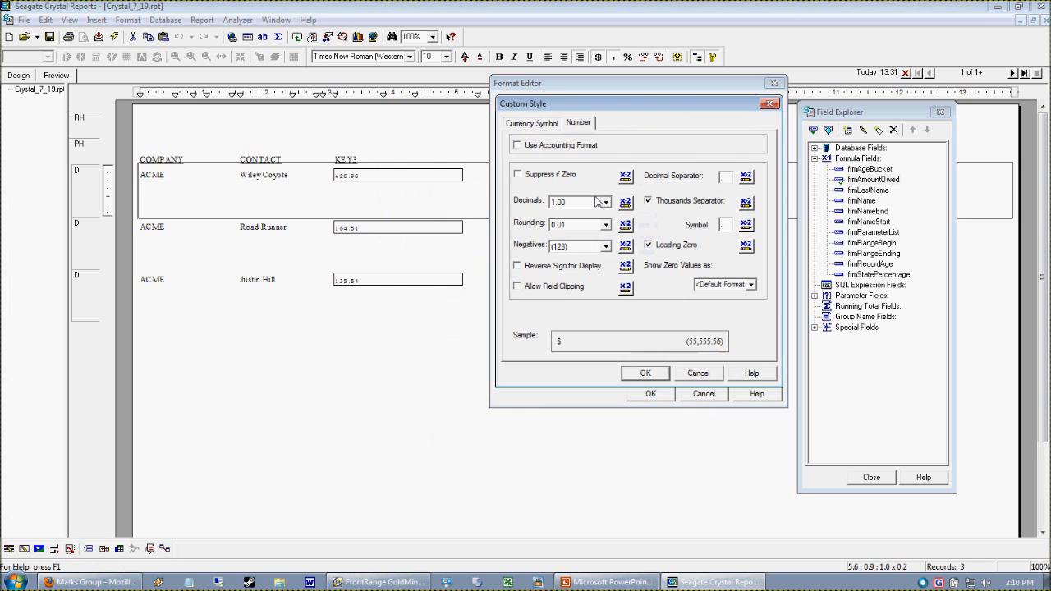
left_click(530, 122)
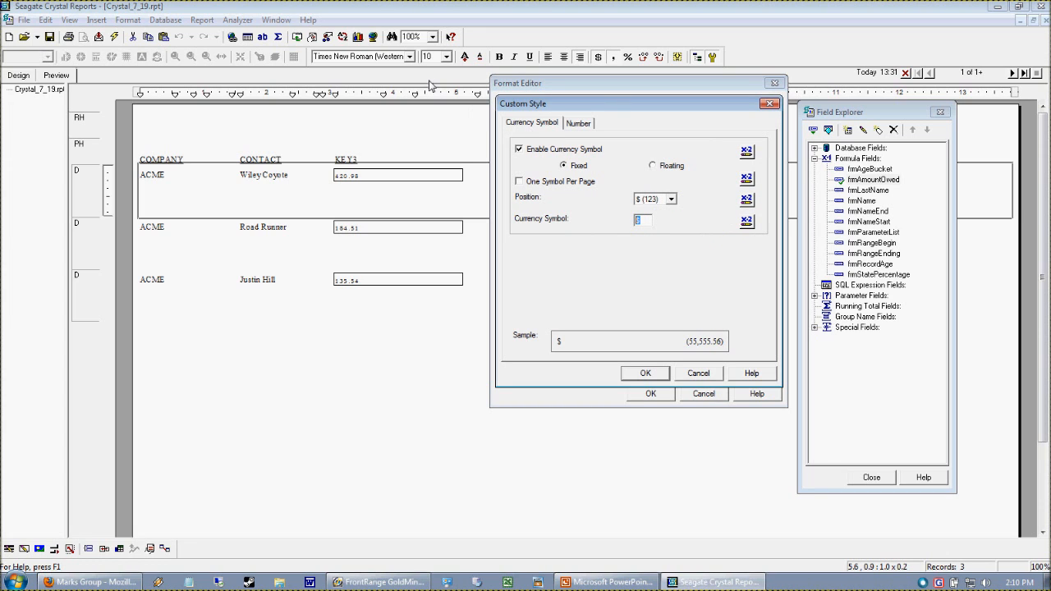
type("%")
left_click(671, 200)
left_click(671, 199)
left_click(671, 200)
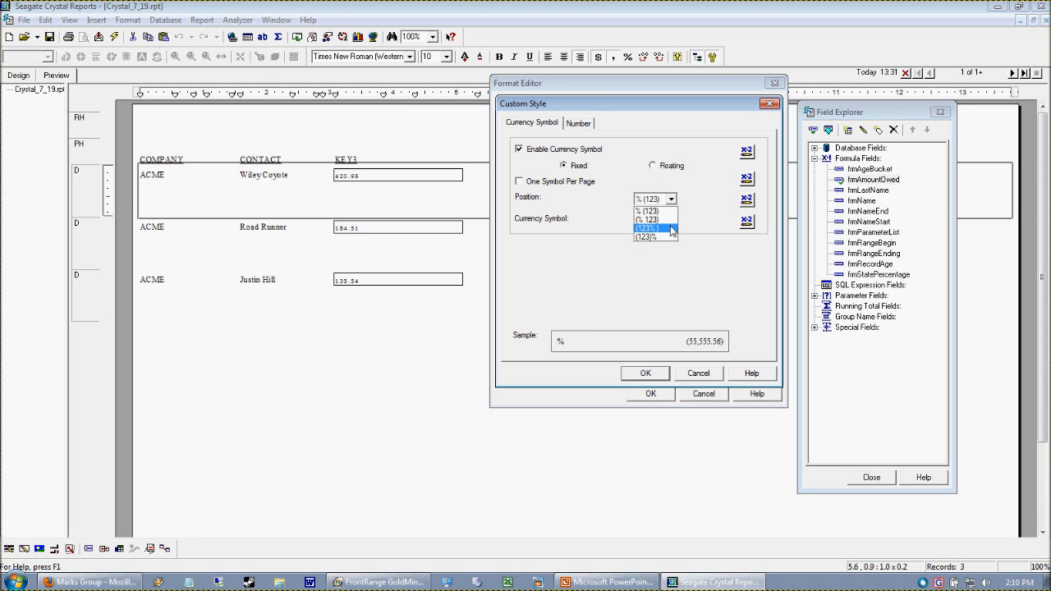
left_click(663, 238)
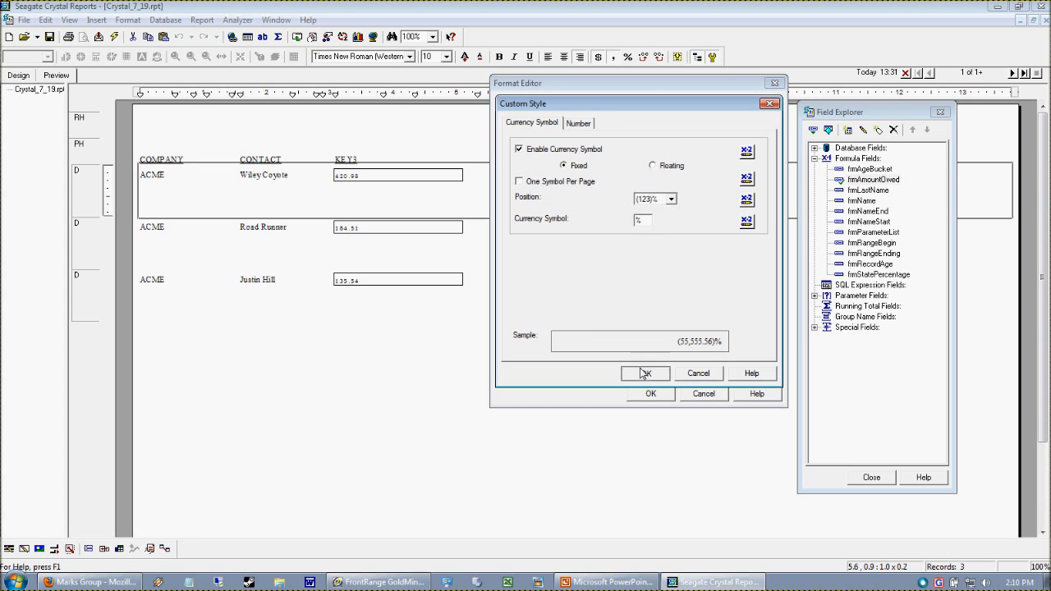
left_click(646, 373)
left_click(651, 393)
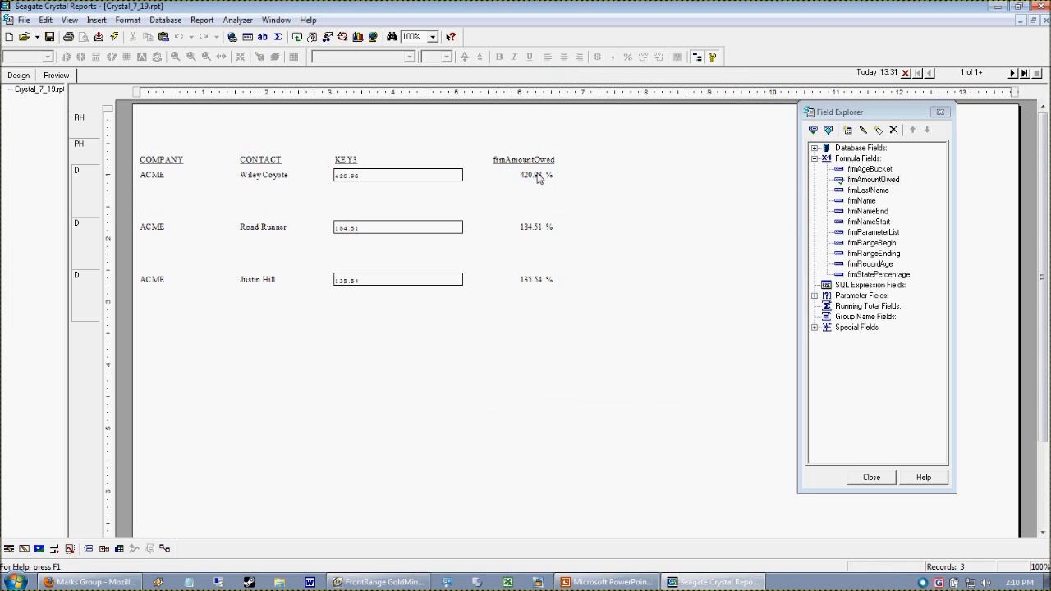
Format the frmAmountOwed field with the (1,123.00) number style and display its currency symbol.
left_click(522, 296)
left_click(530, 281)
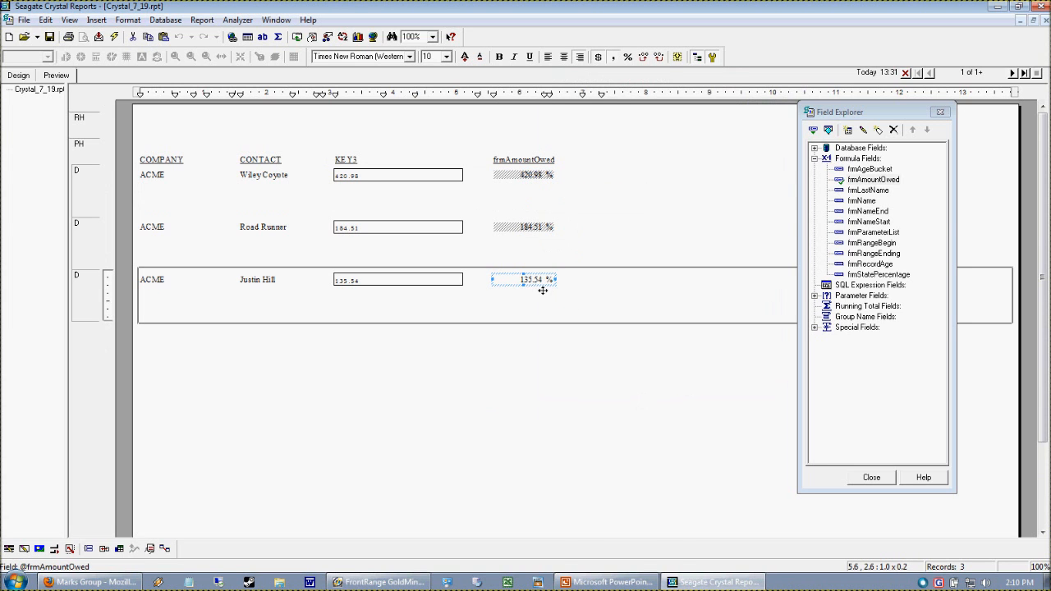
right_click(533, 280)
left_click(593, 291)
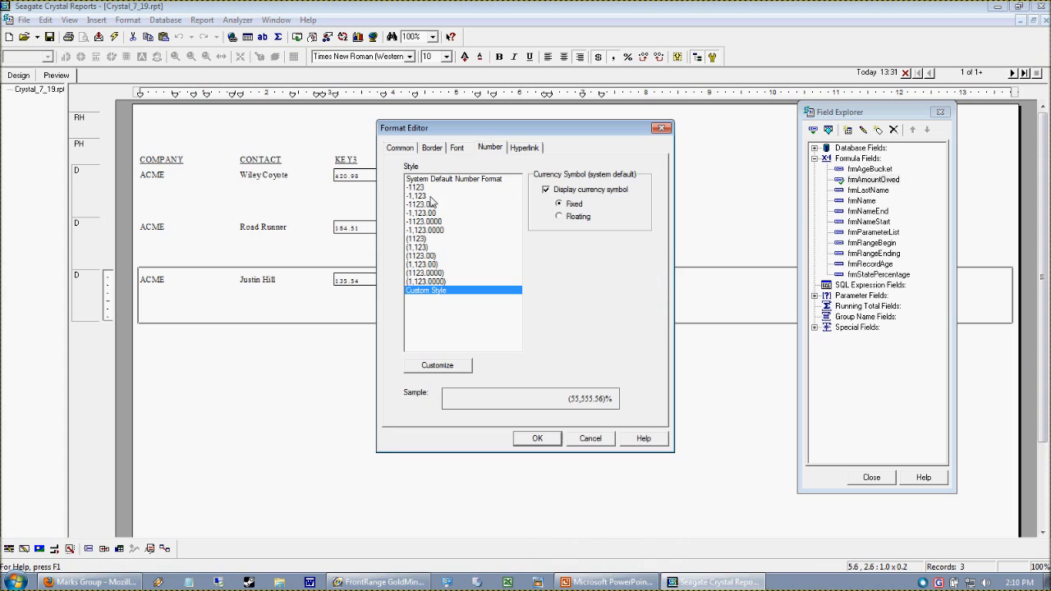
left_click(436, 265)
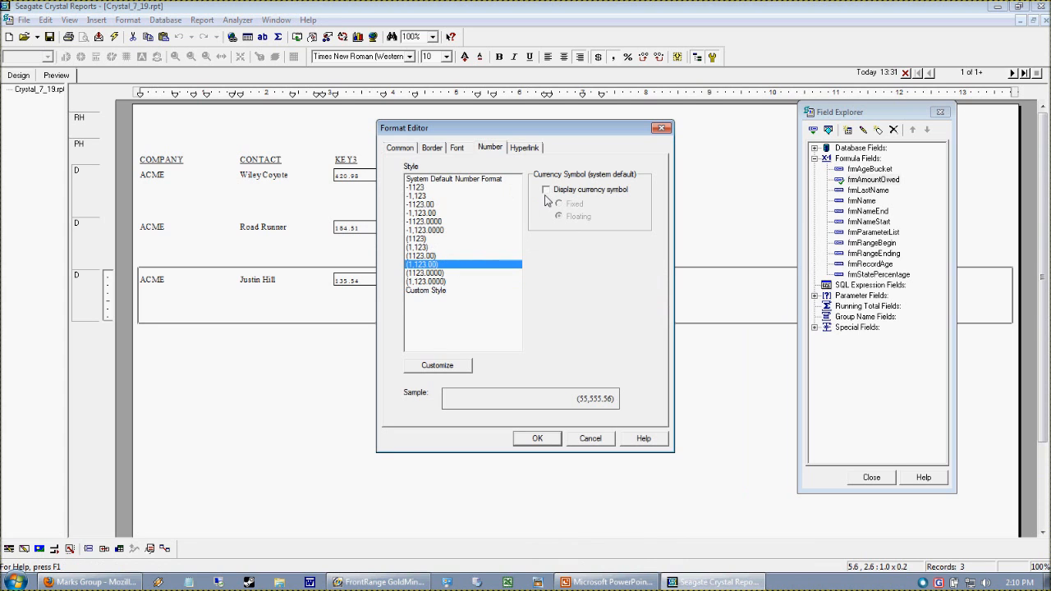
left_click(546, 190)
left_click(539, 439)
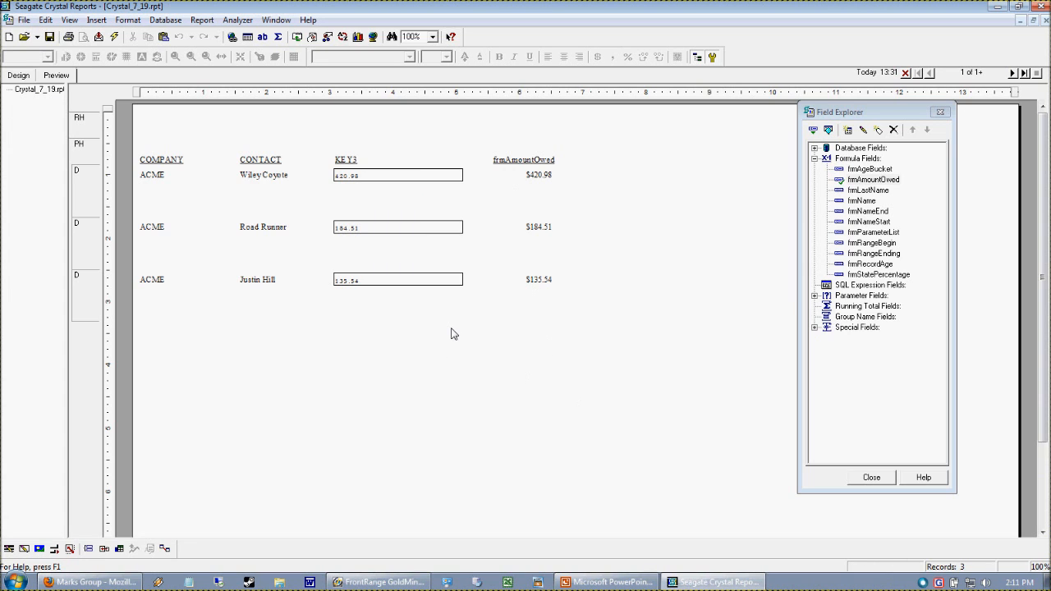
left_click(96, 20)
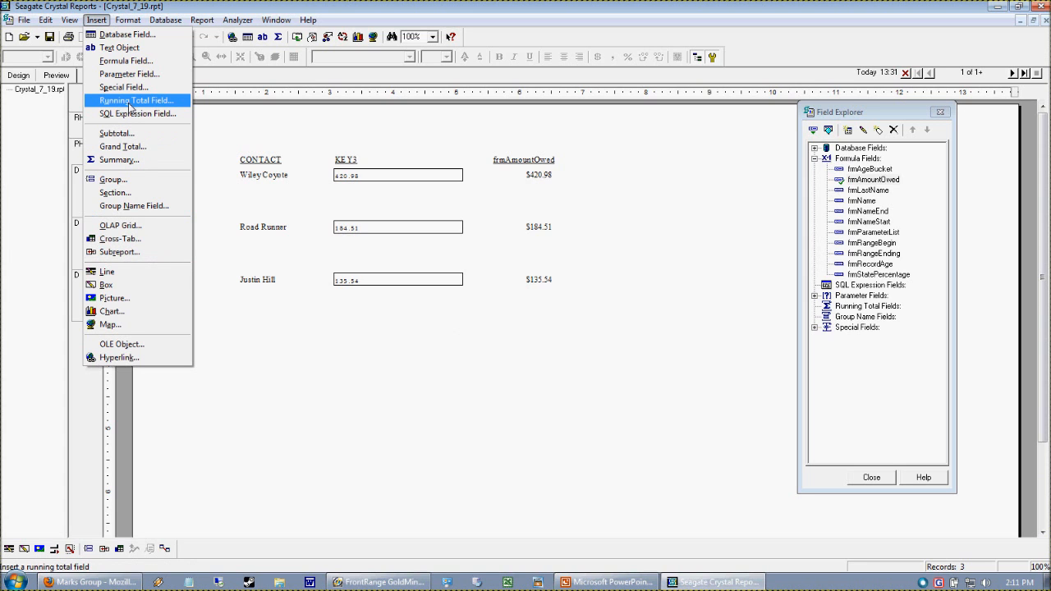
left_click(176, 160)
left_click_drag(523, 153, 605, 115)
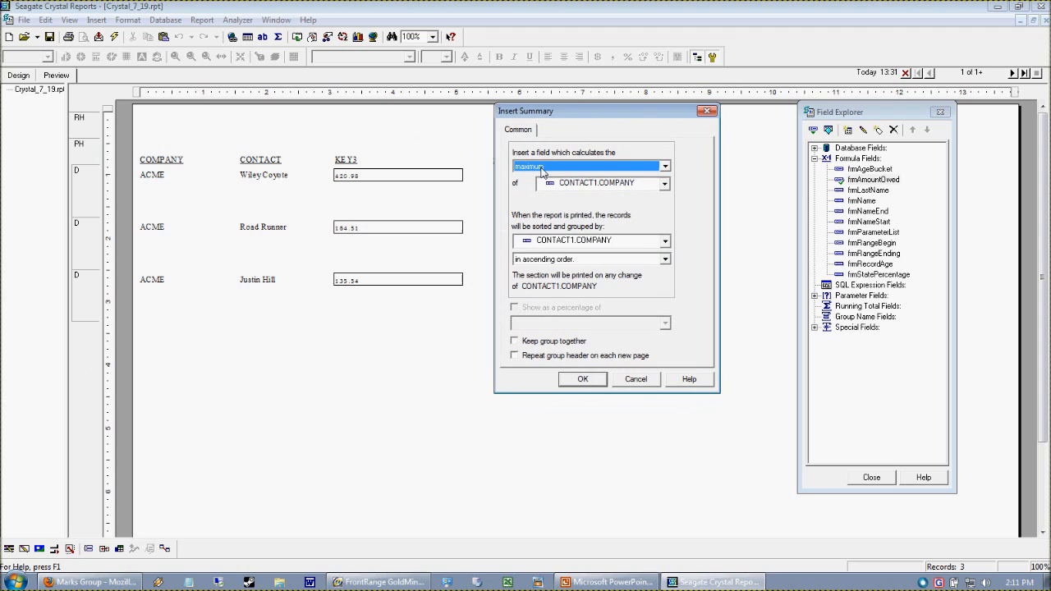
left_click(649, 242)
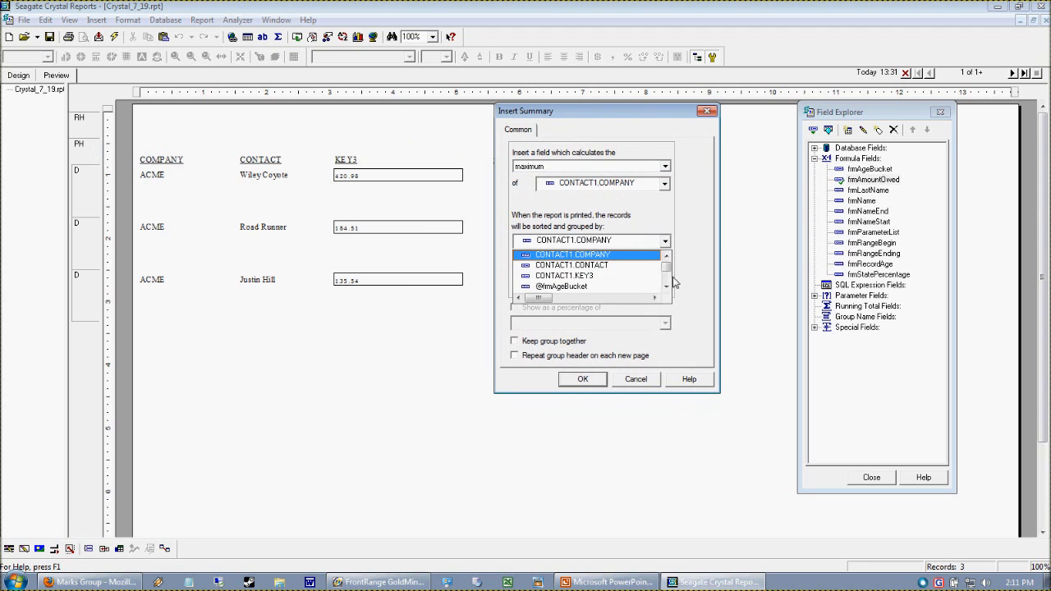
left_click_drag(670, 275, 693, 262)
left_click(621, 208)
left_click(665, 167)
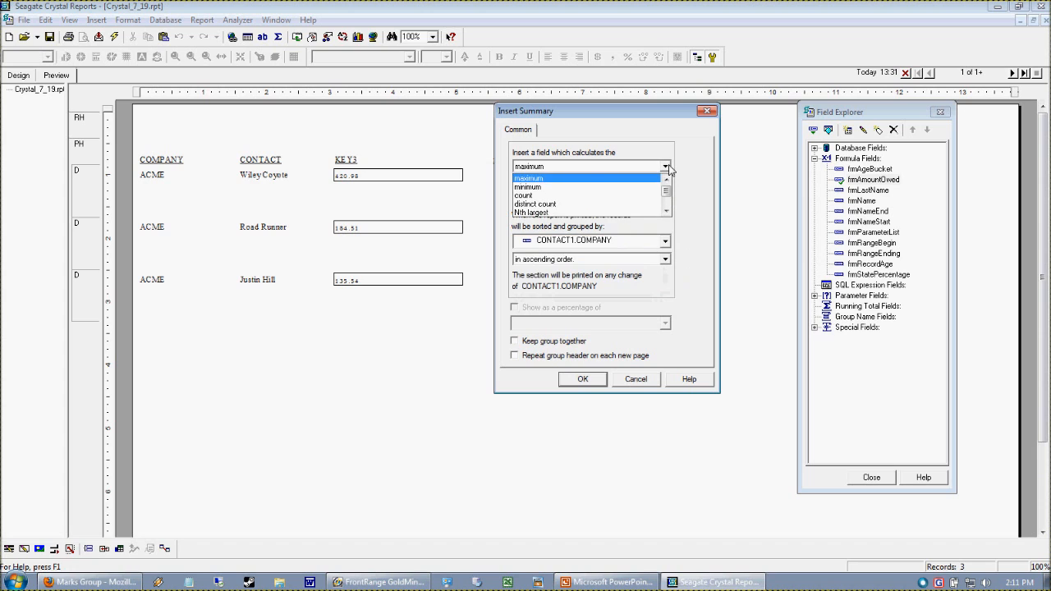
left_click(666, 167)
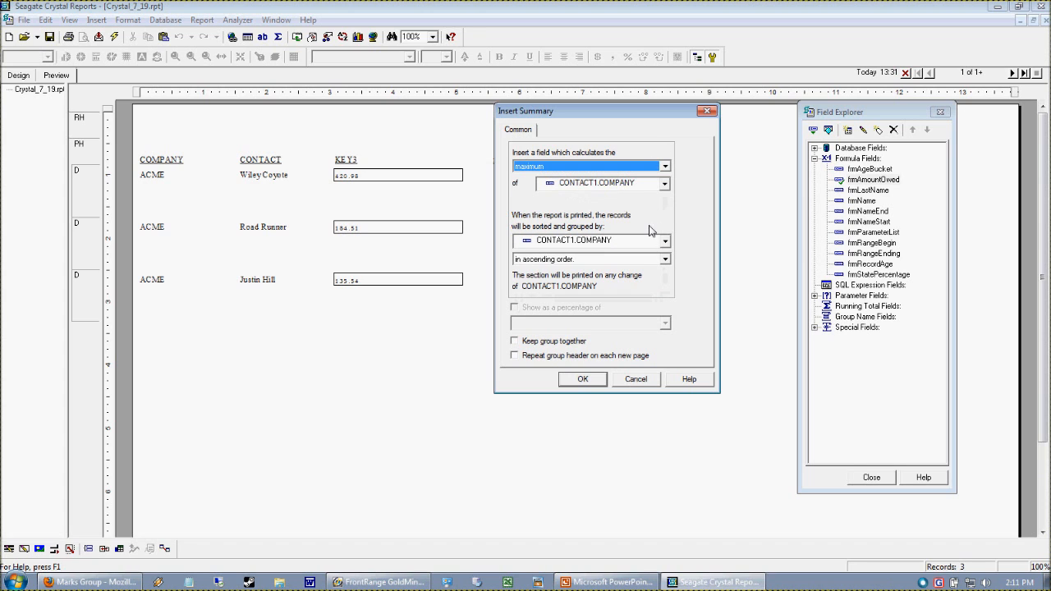
left_click(646, 185)
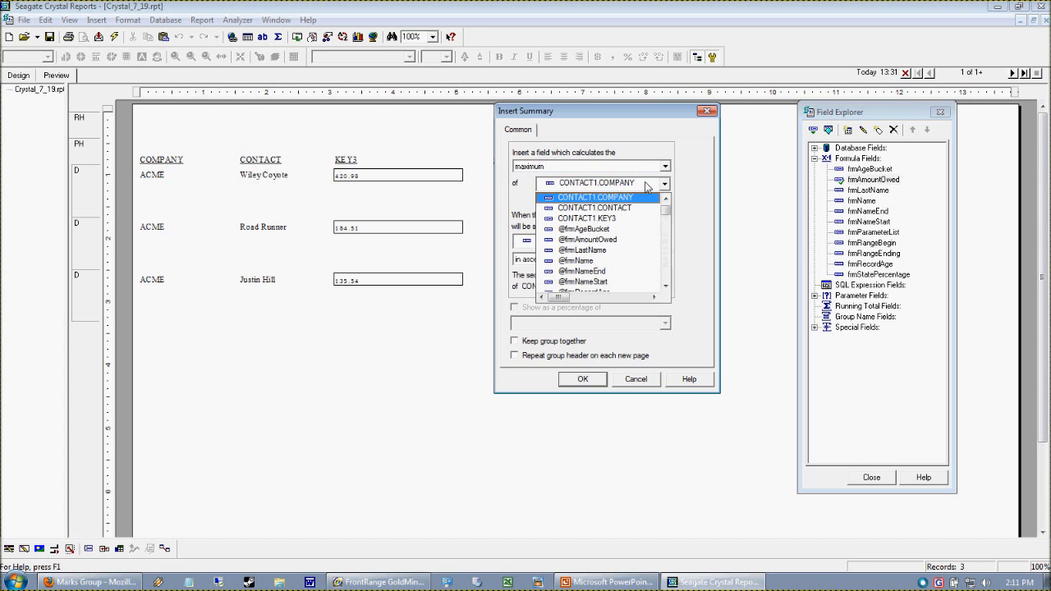
left_click(625, 240)
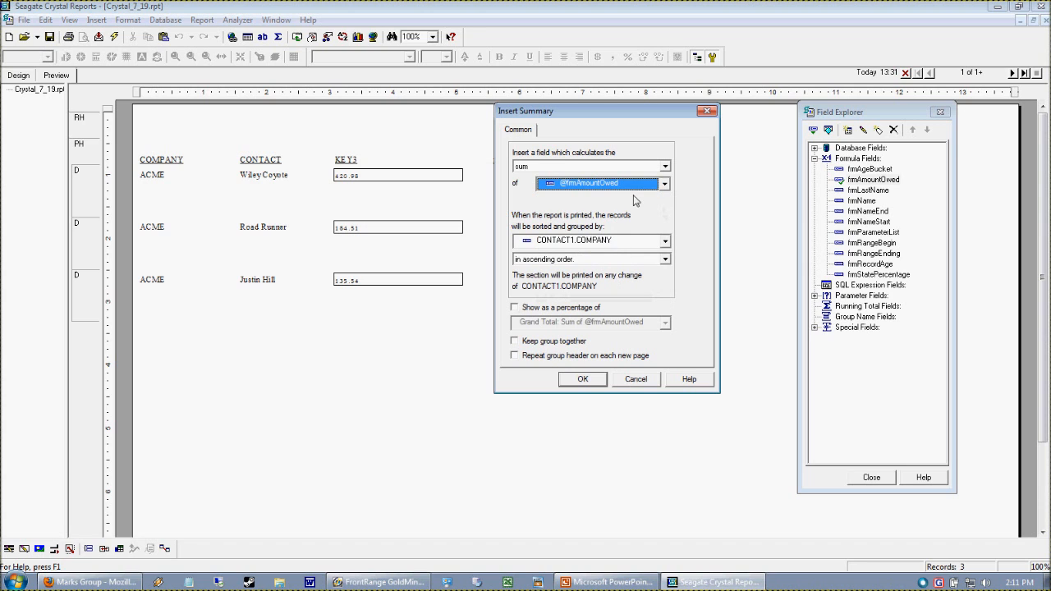
left_click(630, 241)
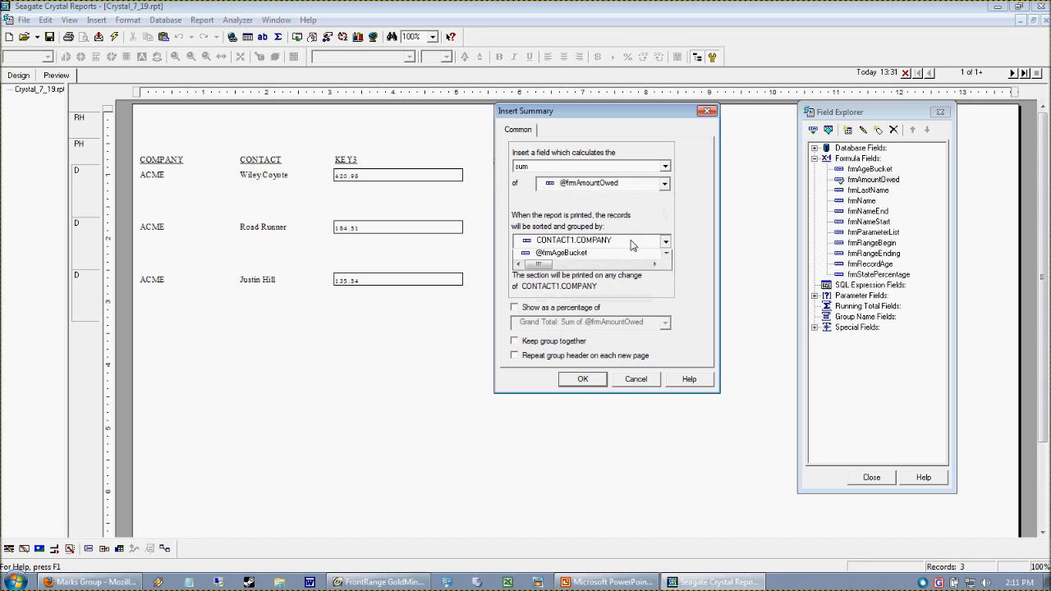
mouse_move(670, 272)
left_mouse_down()
mouse_move(672, 286)
mouse_move(678, 268)
left_mouse_up()
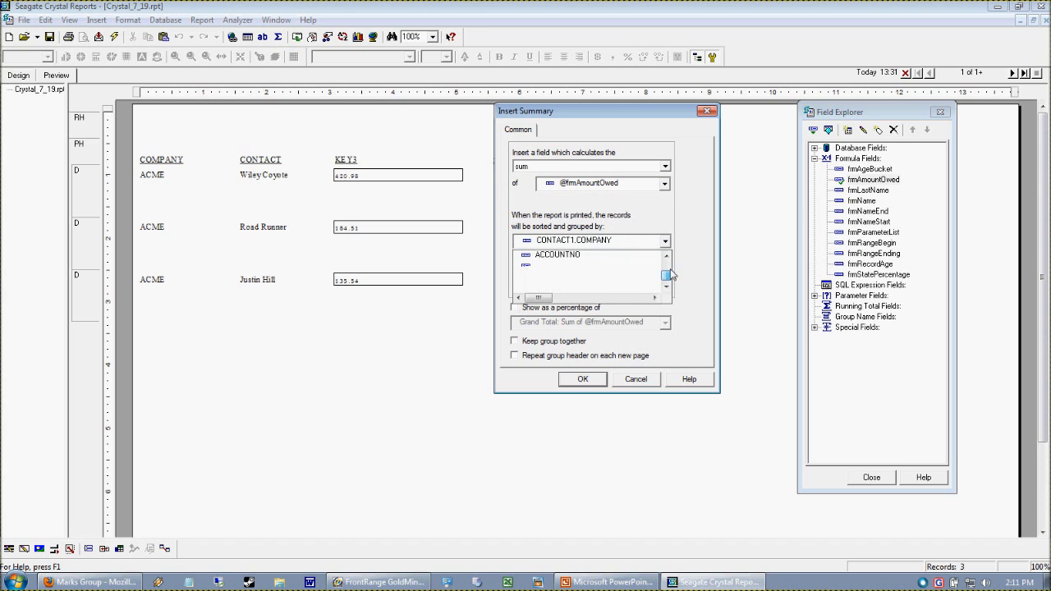
left_click(680, 267)
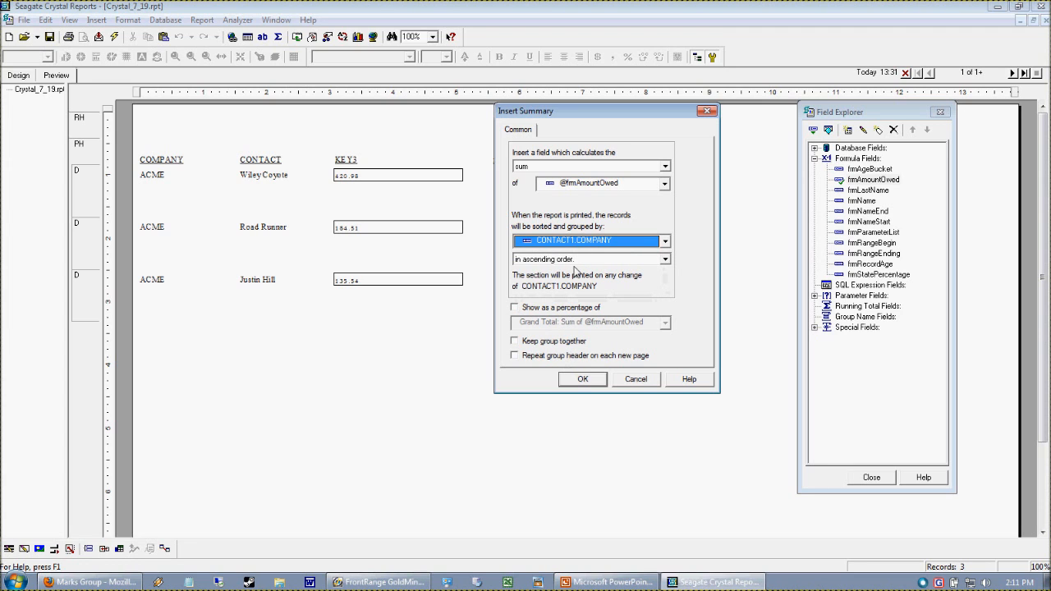
left_click(636, 380)
Insert a report group on CONTACT1.COMPANY in ascending order.
left_click(87, 20)
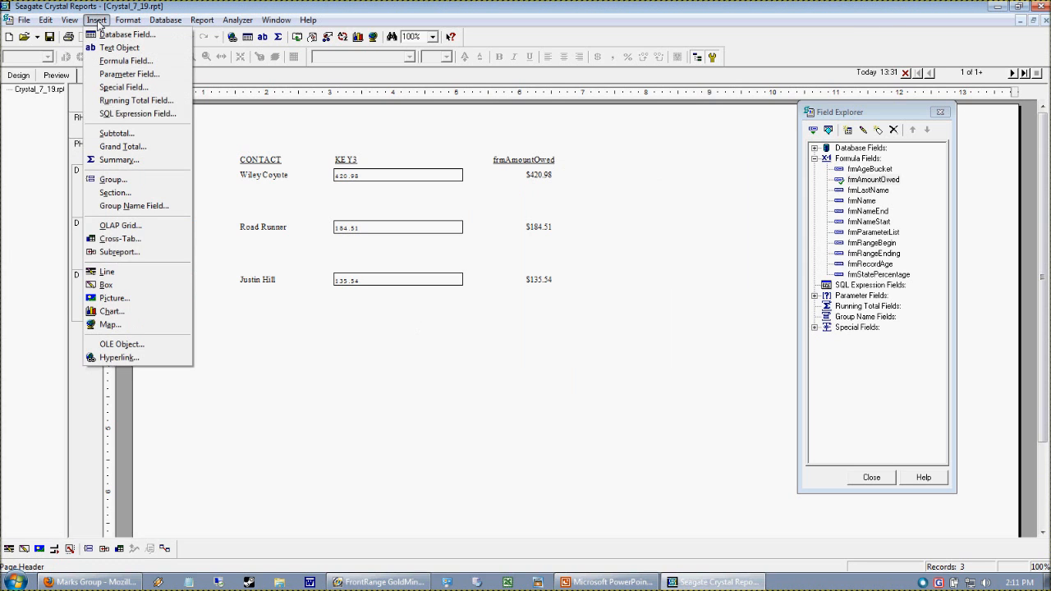
left_click(132, 179)
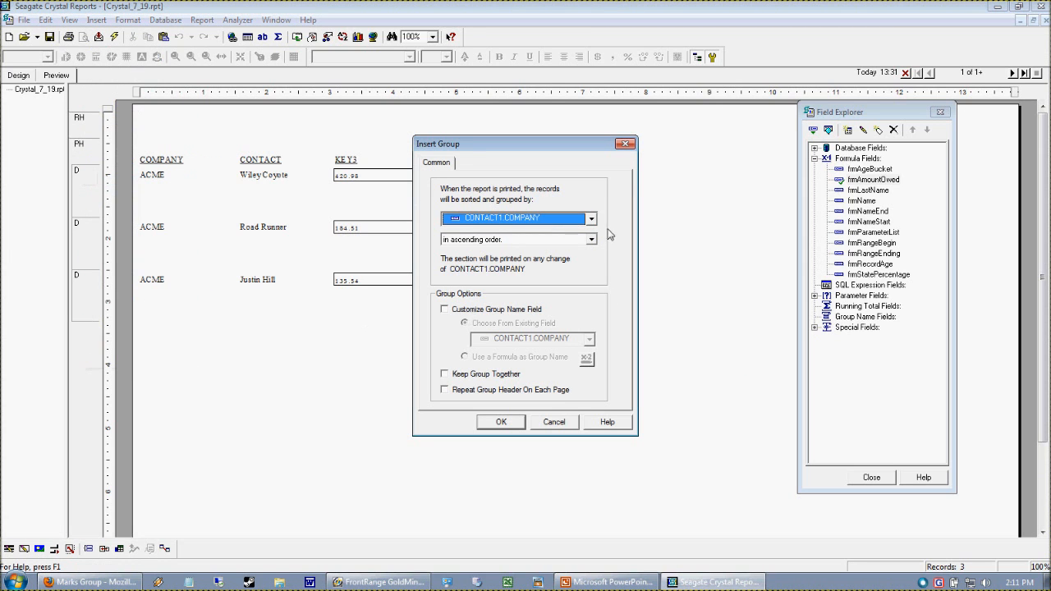
left_click(523, 219)
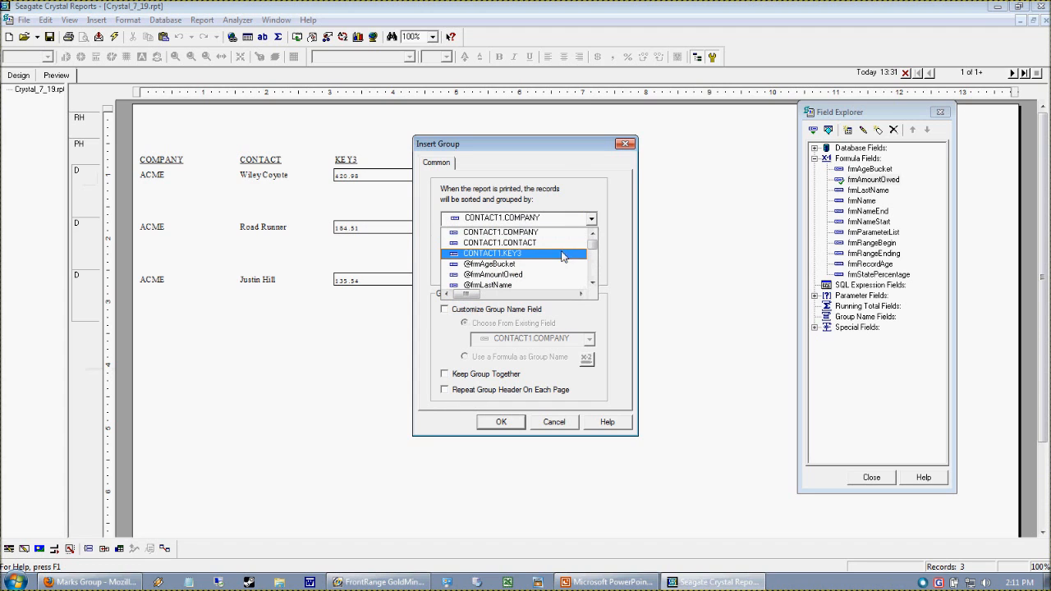
left_click(514, 232)
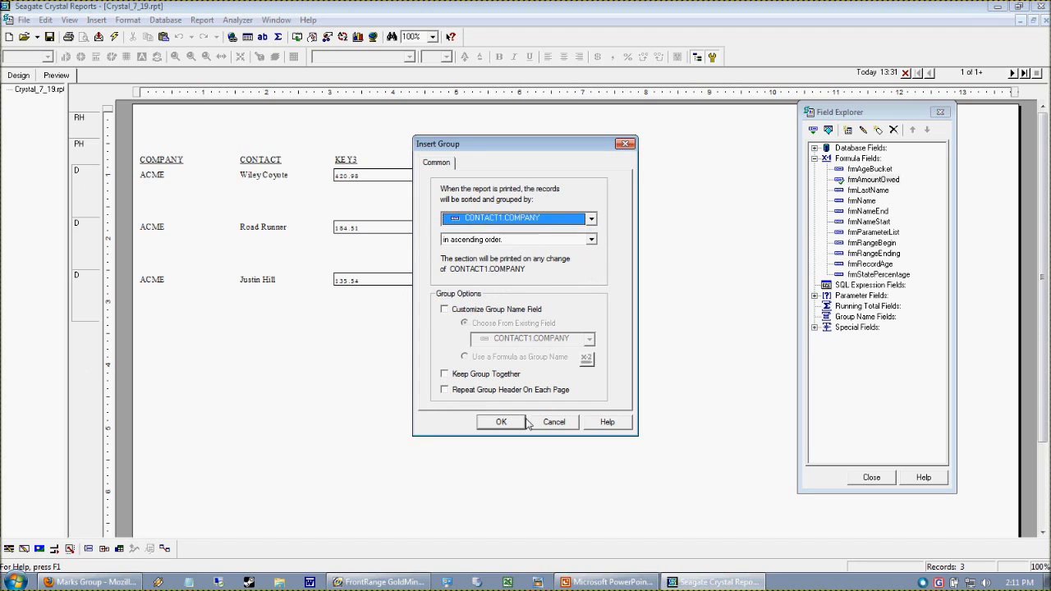
left_click(501, 423)
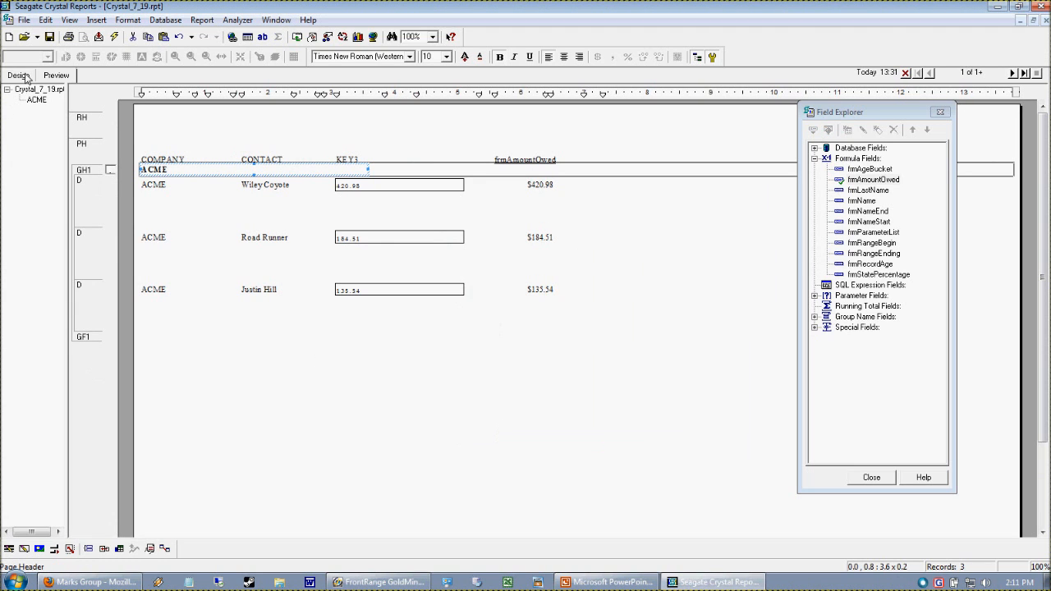
left_click(96, 20)
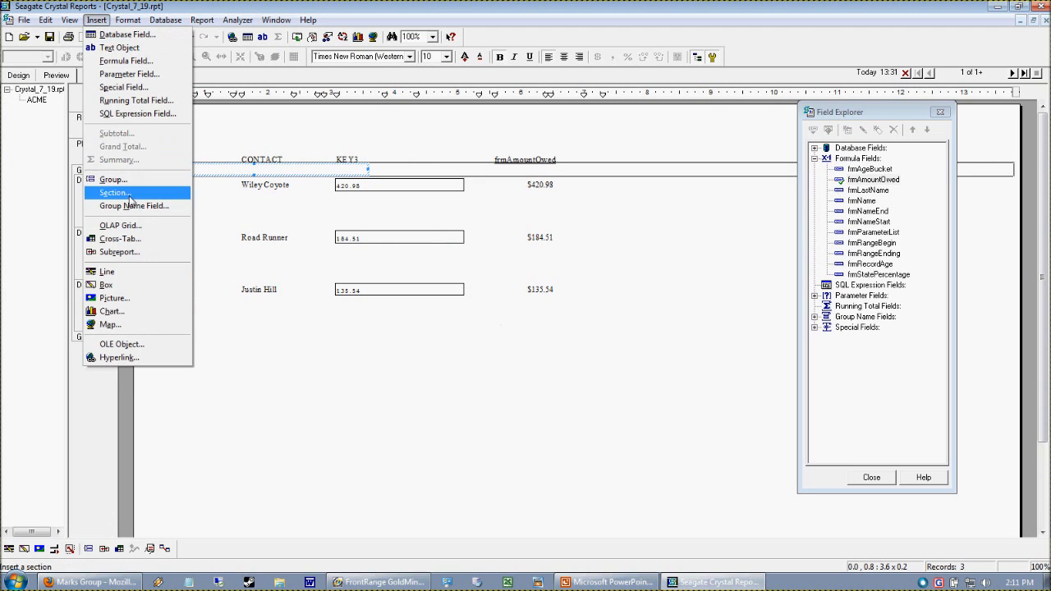
left_click(280, 264)
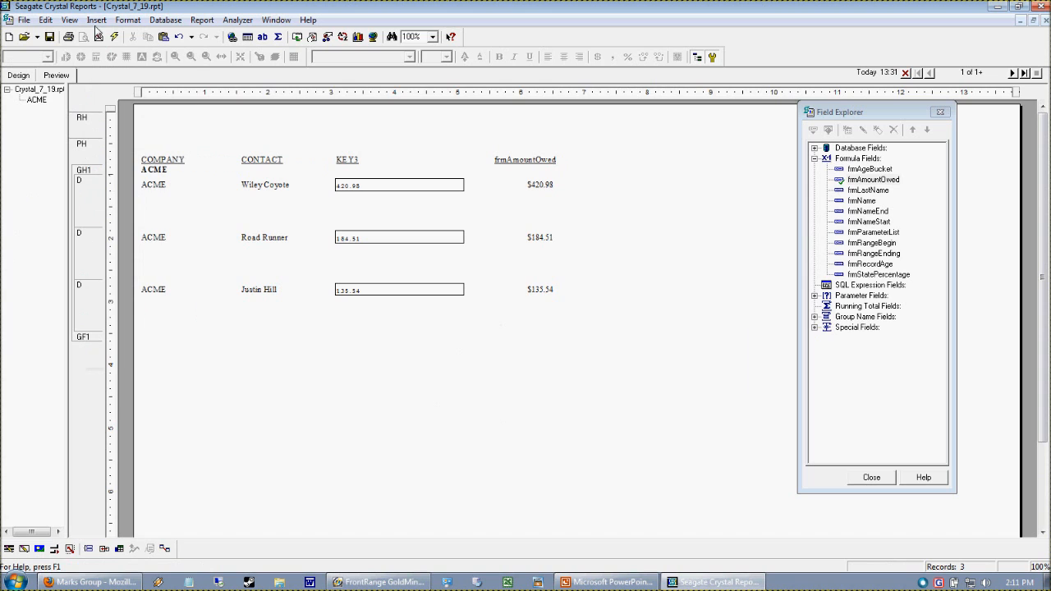
left_click(96, 20)
left_click(123, 156)
left_click(504, 207)
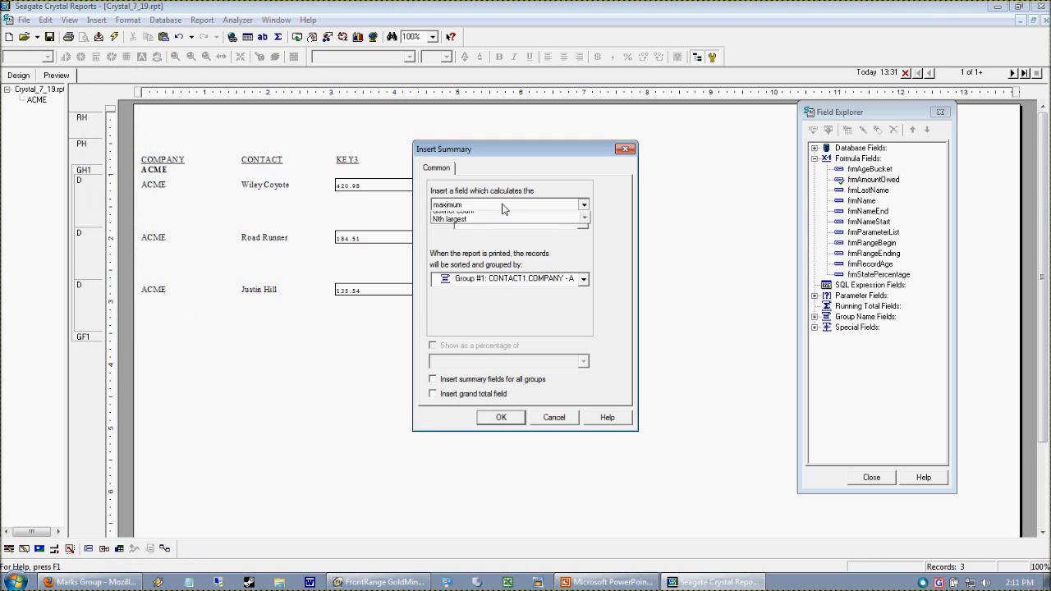
left_click(509, 225)
left_click(533, 224)
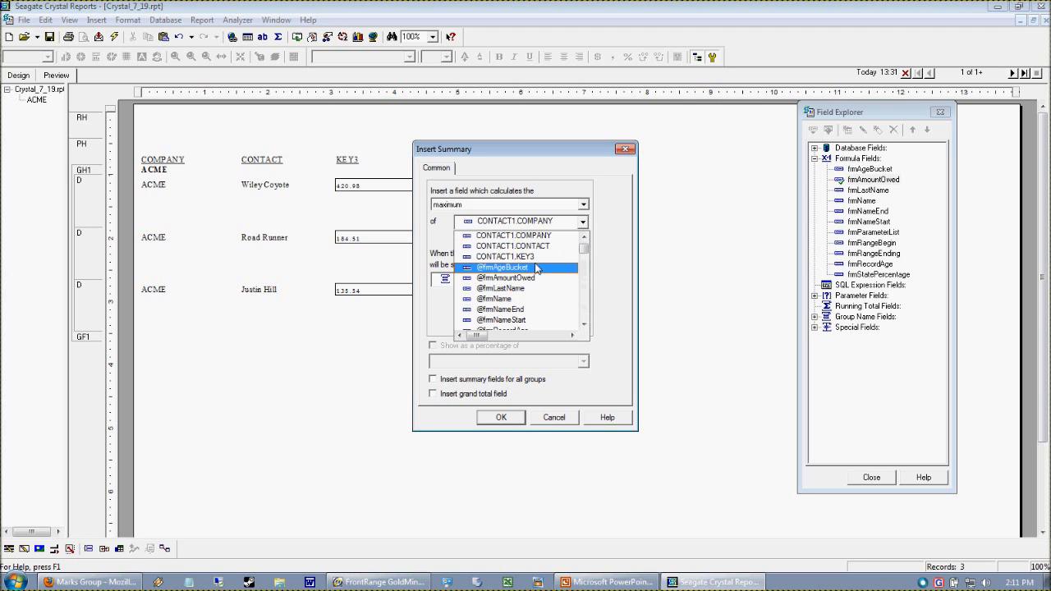
left_click(529, 280)
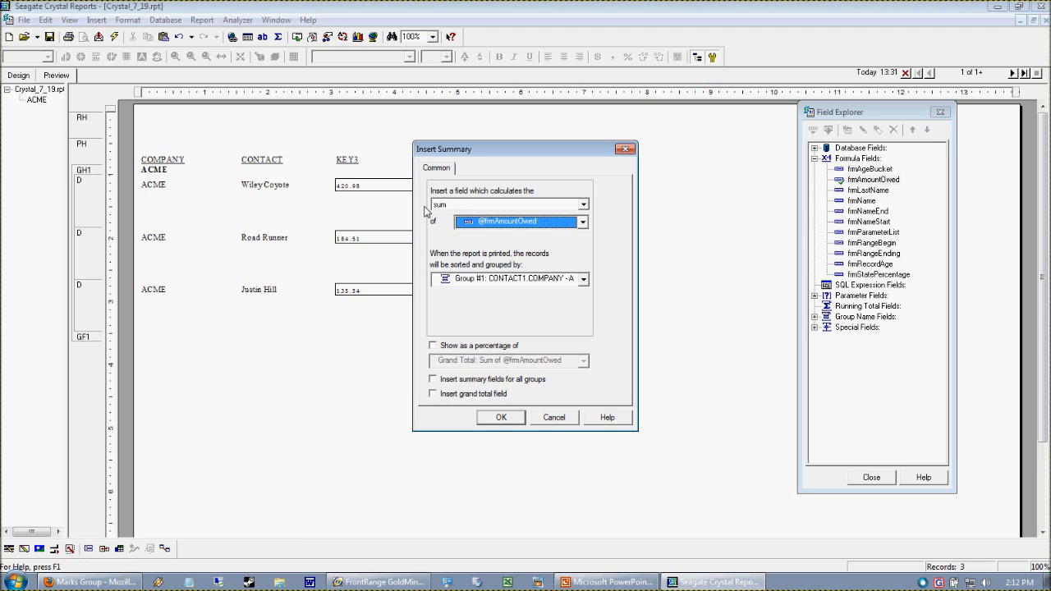
Switch the summarized field to CONTACT1.KEY3 and check which calculations are offered for it.
left_click(514, 225)
left_click(585, 239)
left_click(585, 238)
left_click(585, 238)
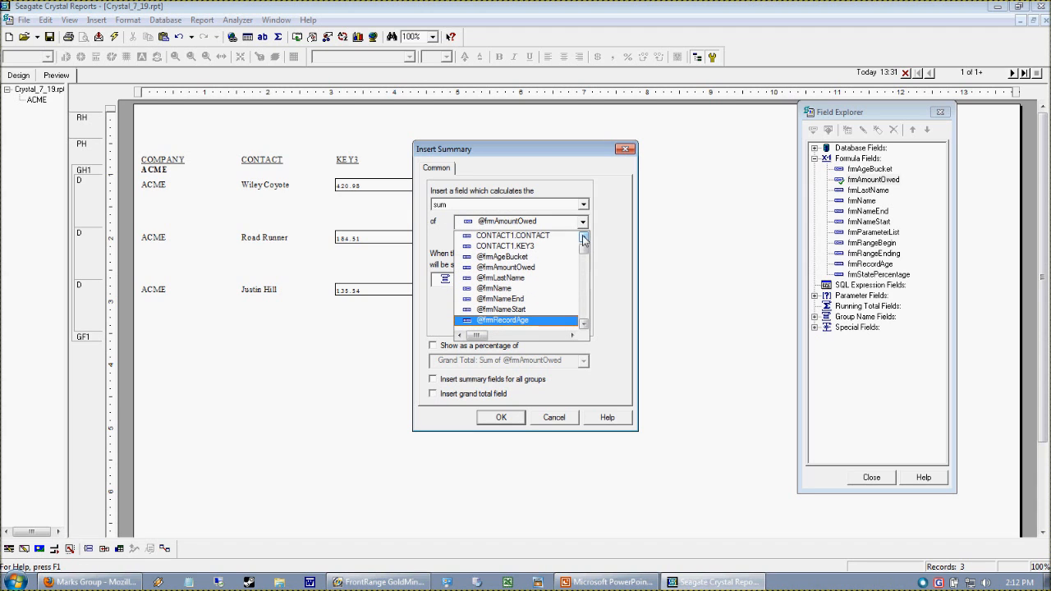
left_click(509, 245)
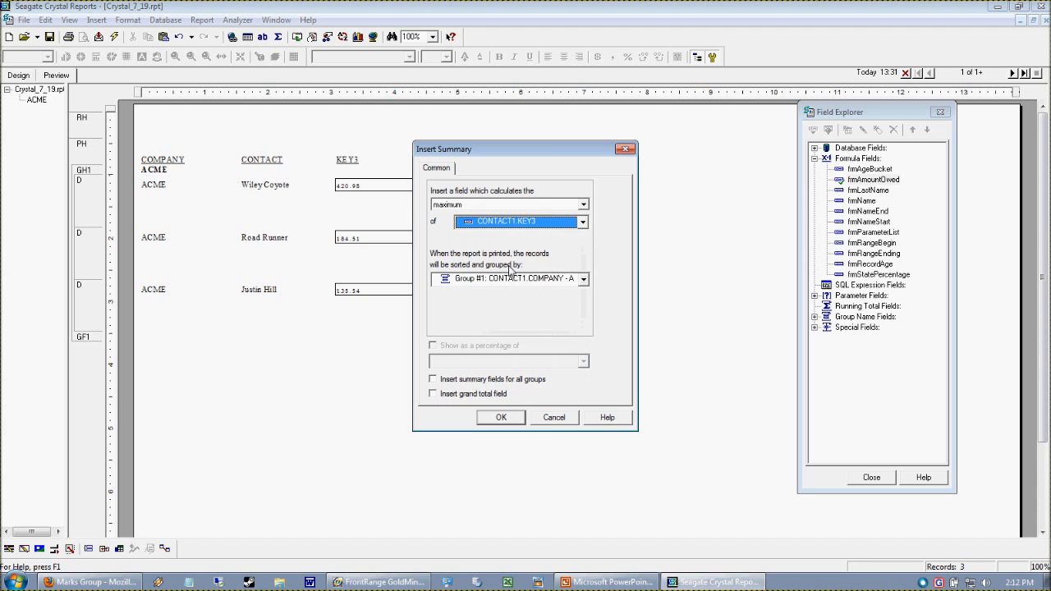
left_click(524, 205)
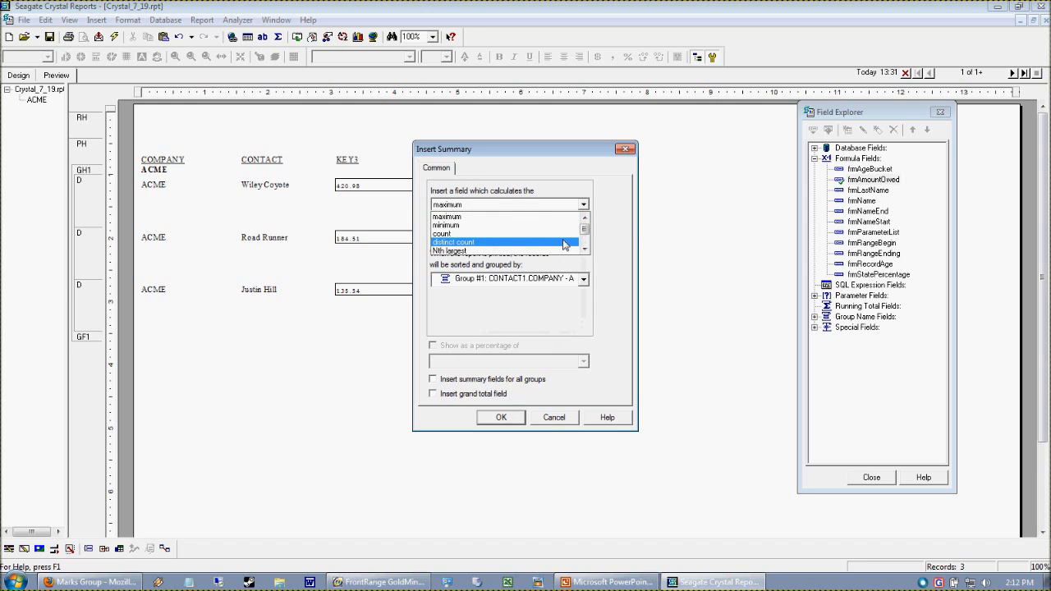
scroll(586, 232, "down", 2)
left_click(604, 243)
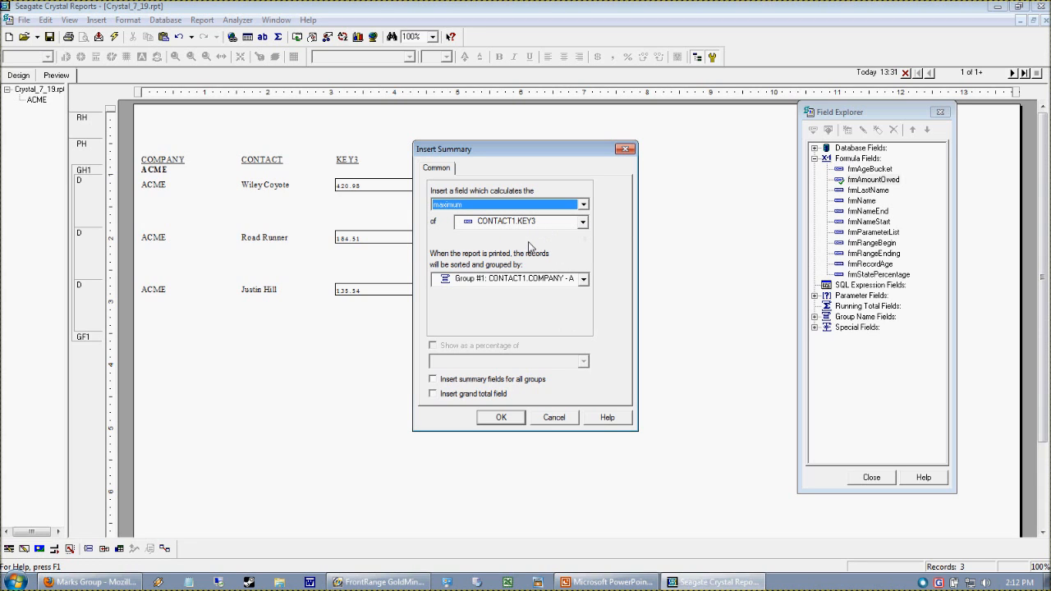
left_click(490, 206)
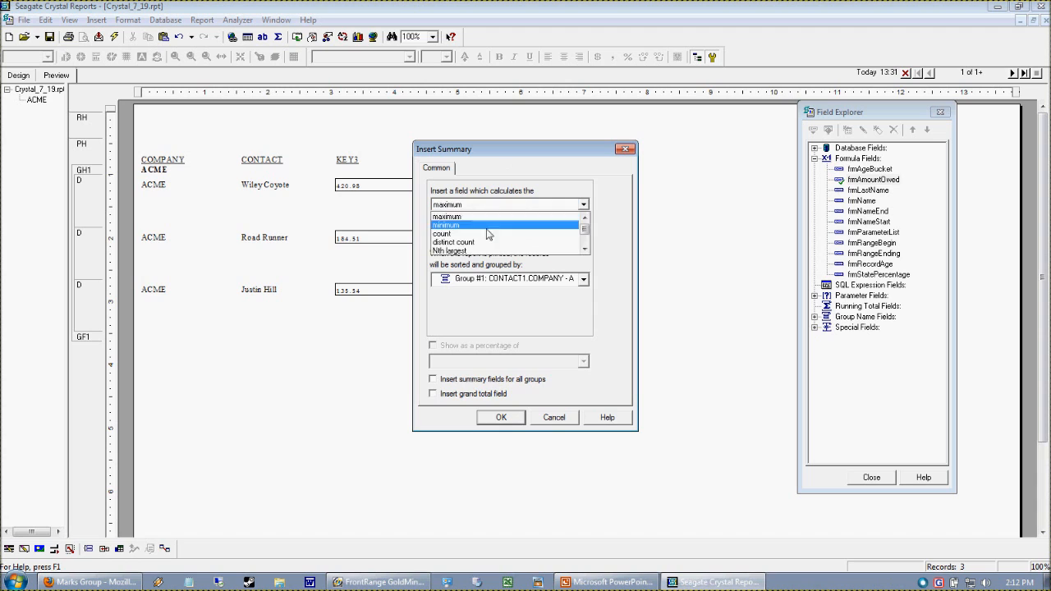
left_click(627, 262)
left_click(526, 221)
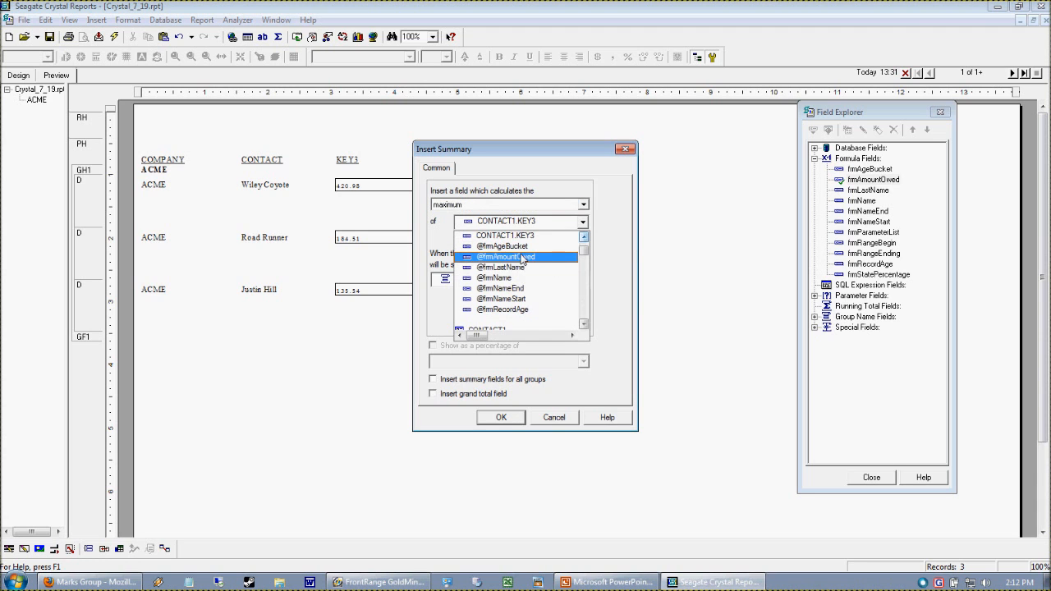
left_click(509, 251)
left_click(501, 204)
left_click(501, 219)
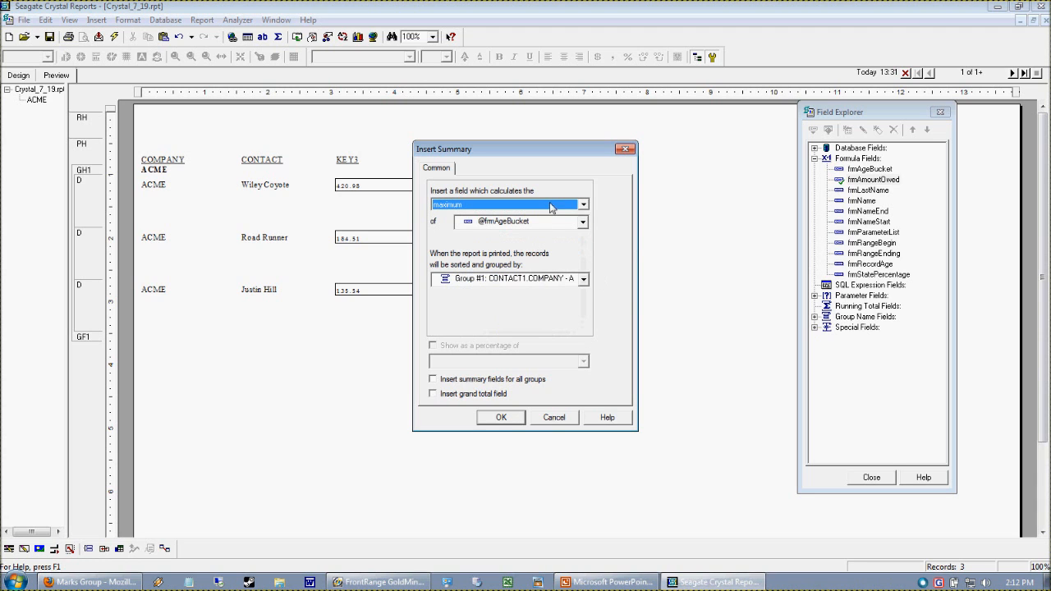
left_click(574, 222)
left_click(522, 249)
left_click(582, 207)
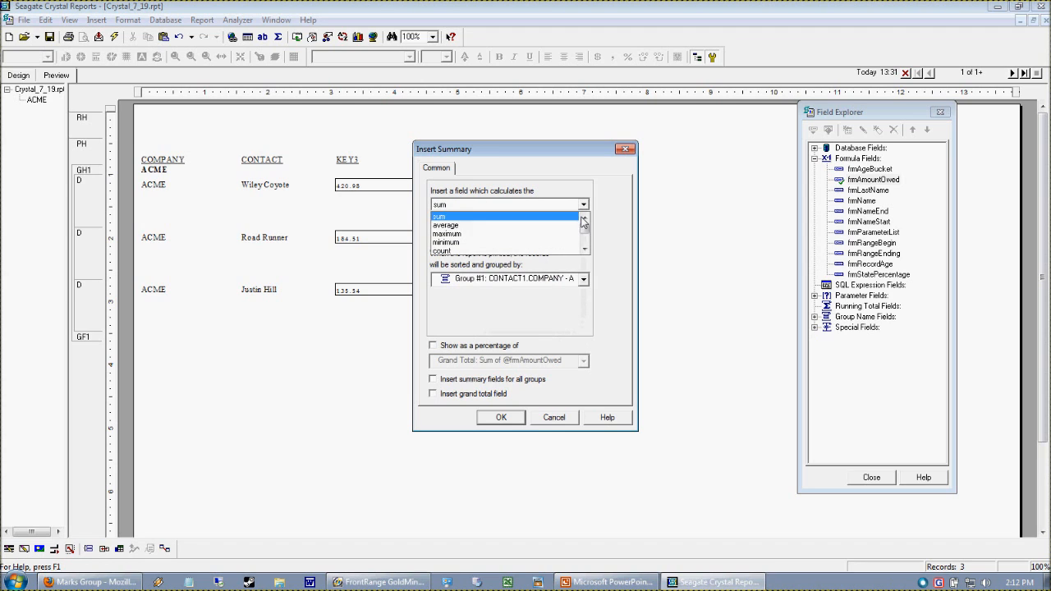
left_click(447, 217)
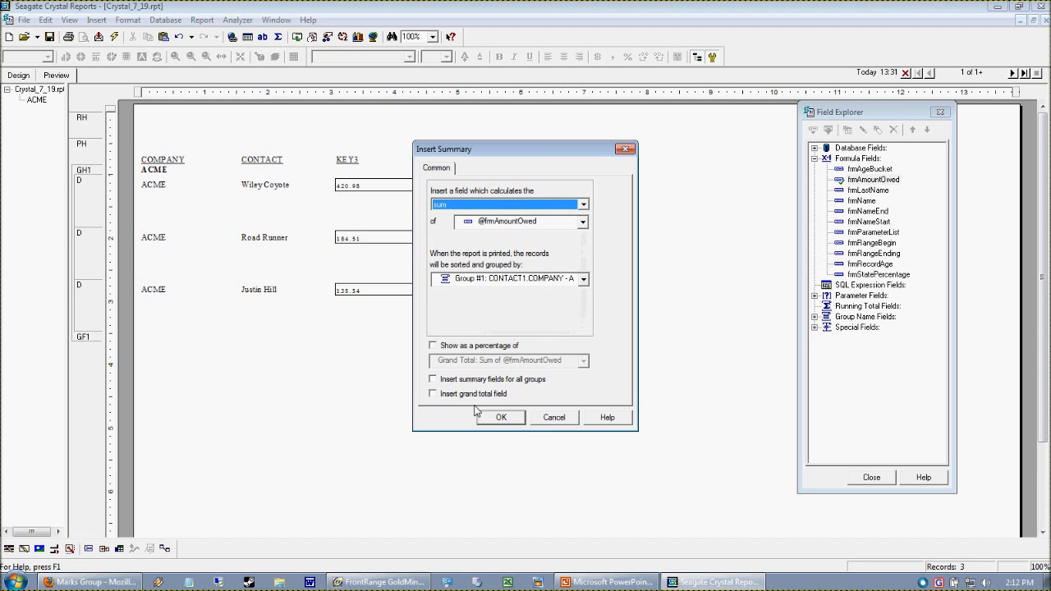
left_click(448, 394)
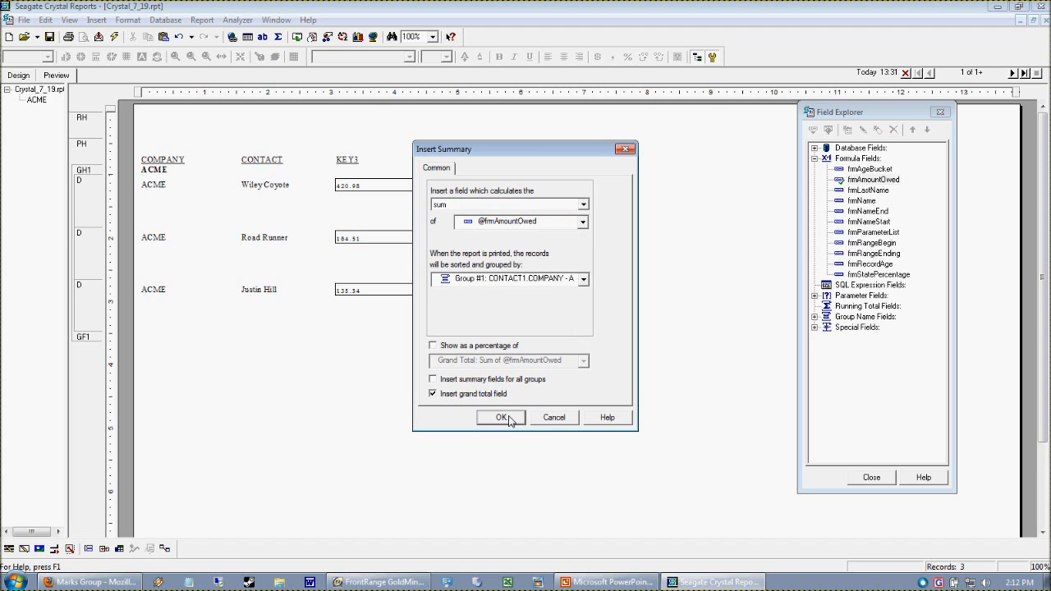
left_click(501, 417)
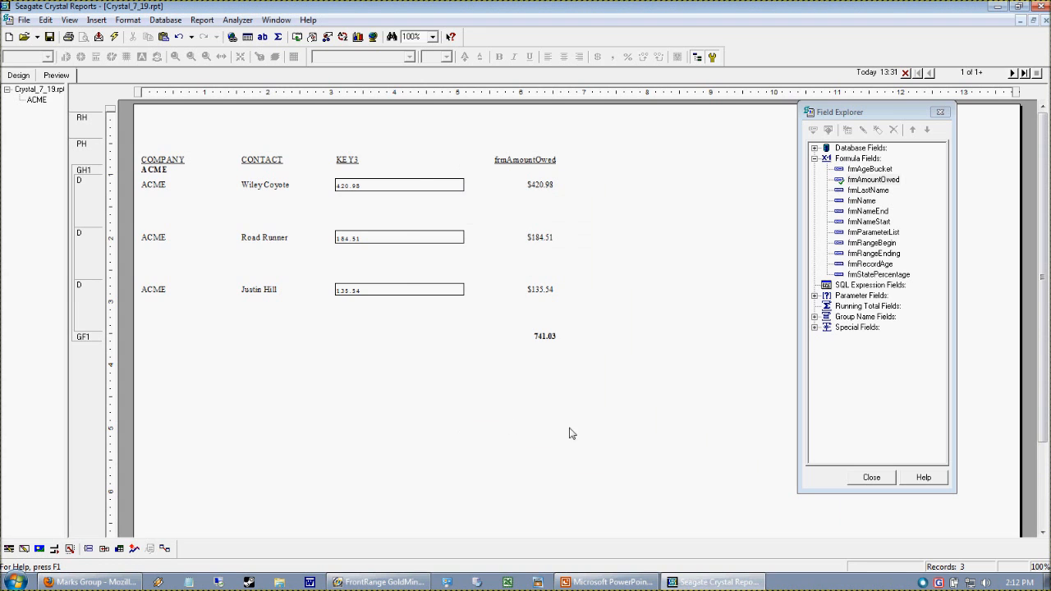
Display the currency symbol on the frmAmountOwed sum in the company group footer.
left_click(545, 338)
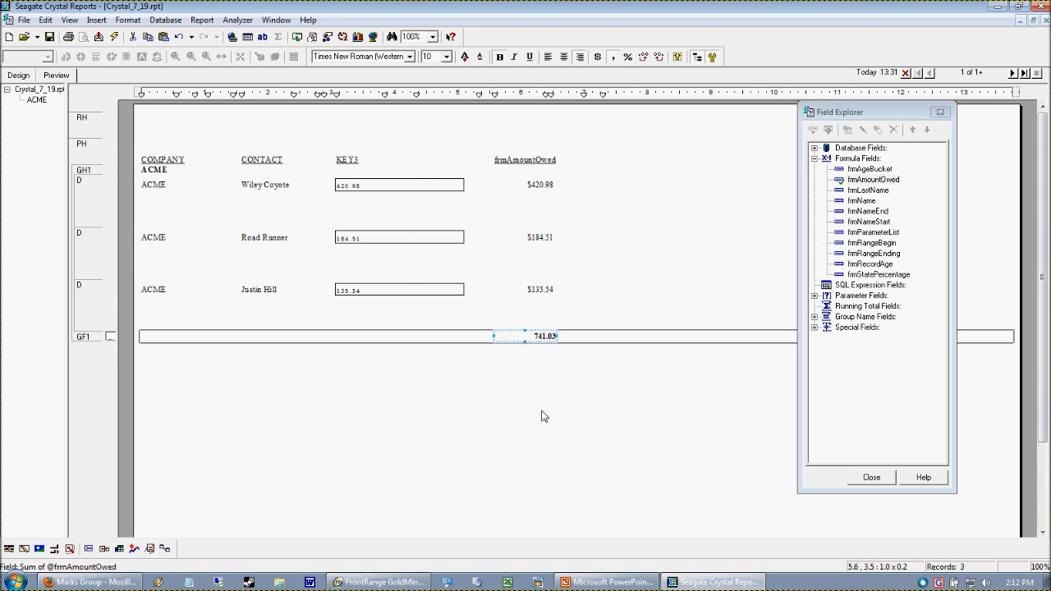
right_click(539, 348)
left_click(575, 368)
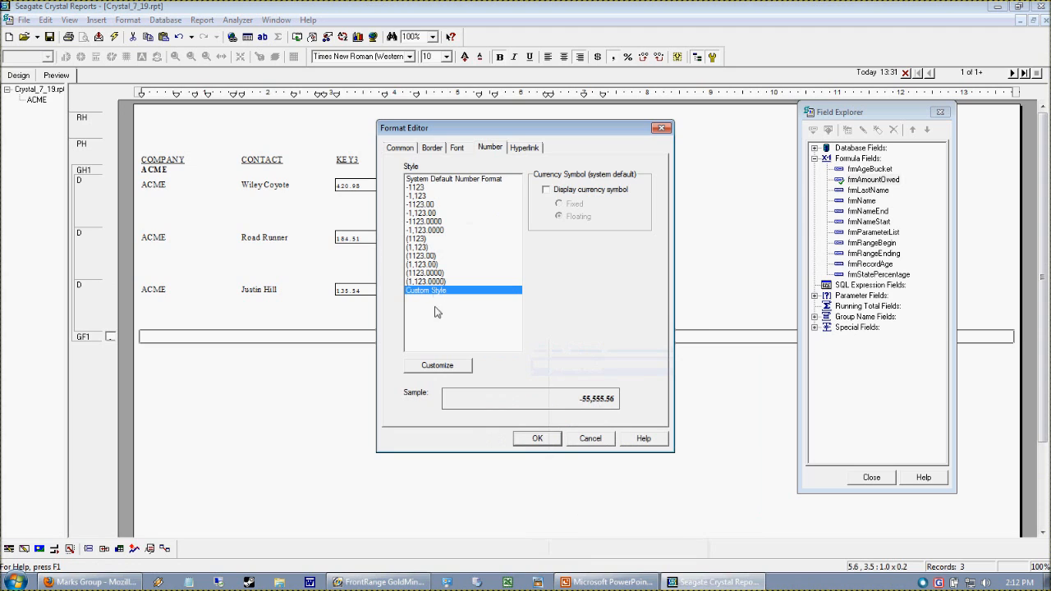
left_click(580, 190)
left_click(538, 440)
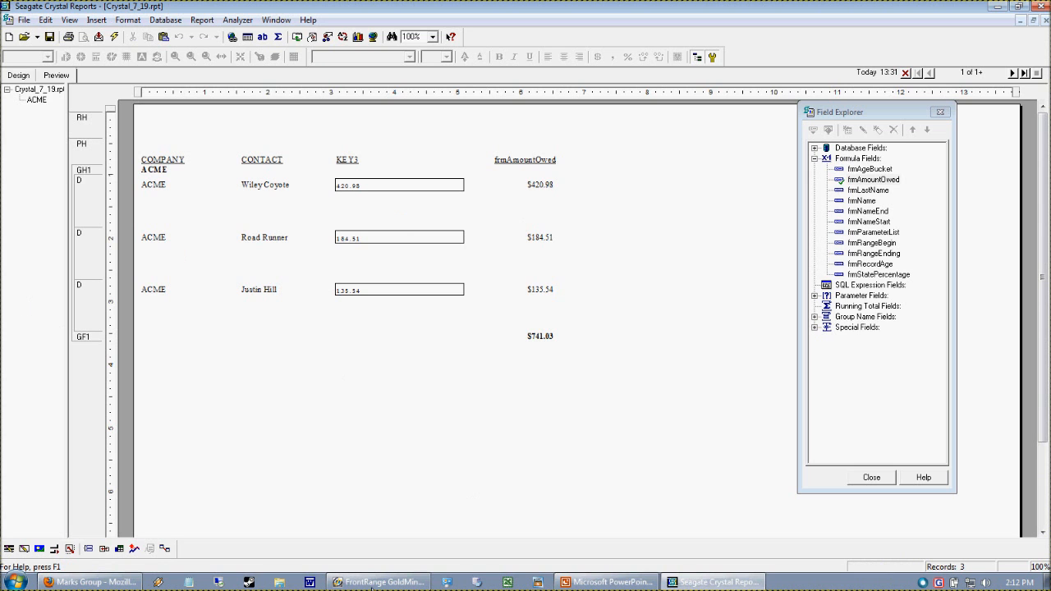
left_click(653, 583)
left_click(653, 583)
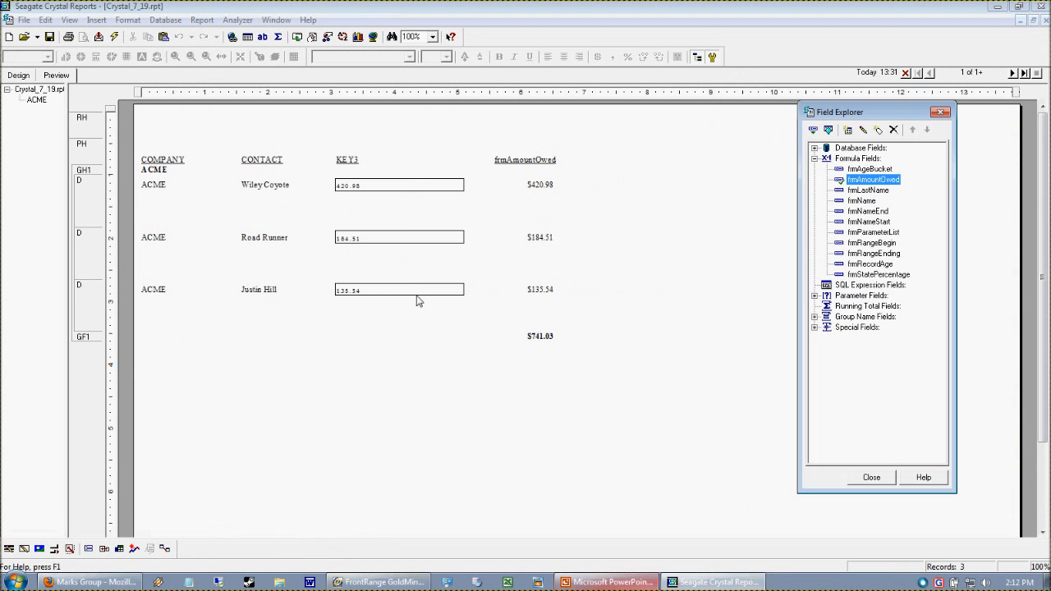